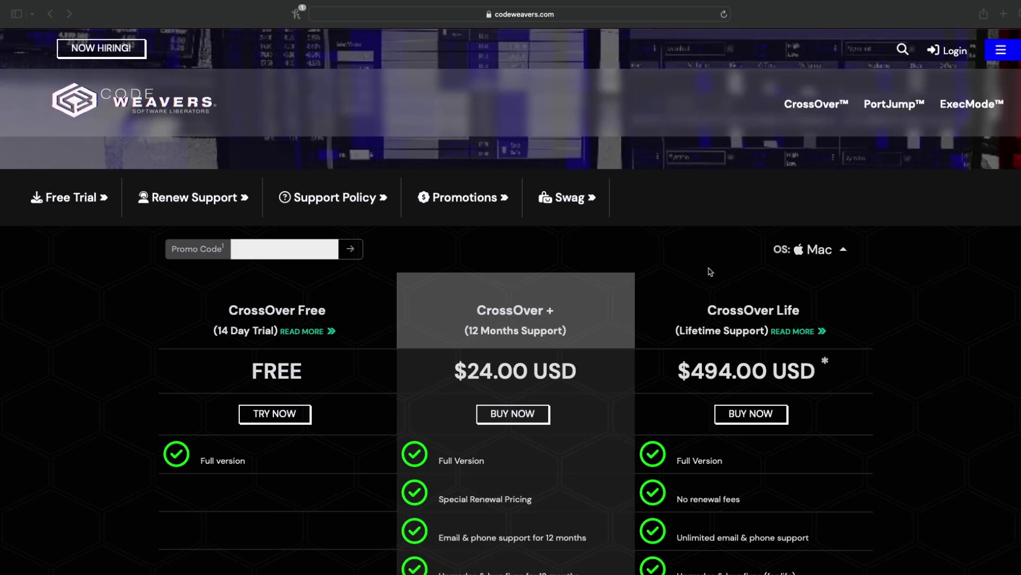
Compare the CrossOver Free, CrossOver + and CrossOver Life plans on the CodeWeavers pricing page.
{"action": "left_click", "coordinate": [596, 5]}
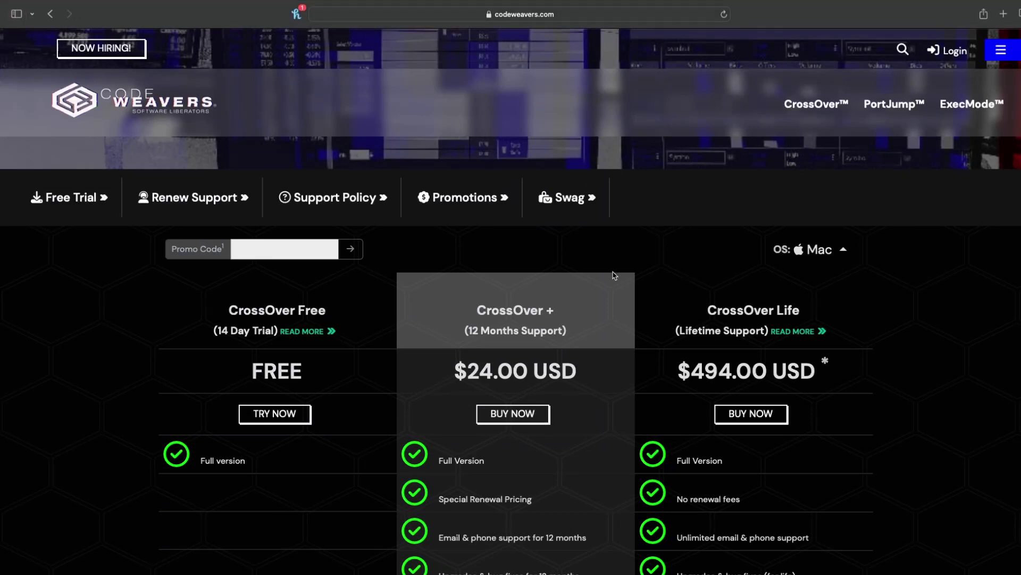
{"action": "scroll", "coordinate": [675, 253], "scroll_direction": "down", "scroll_amount": 3}
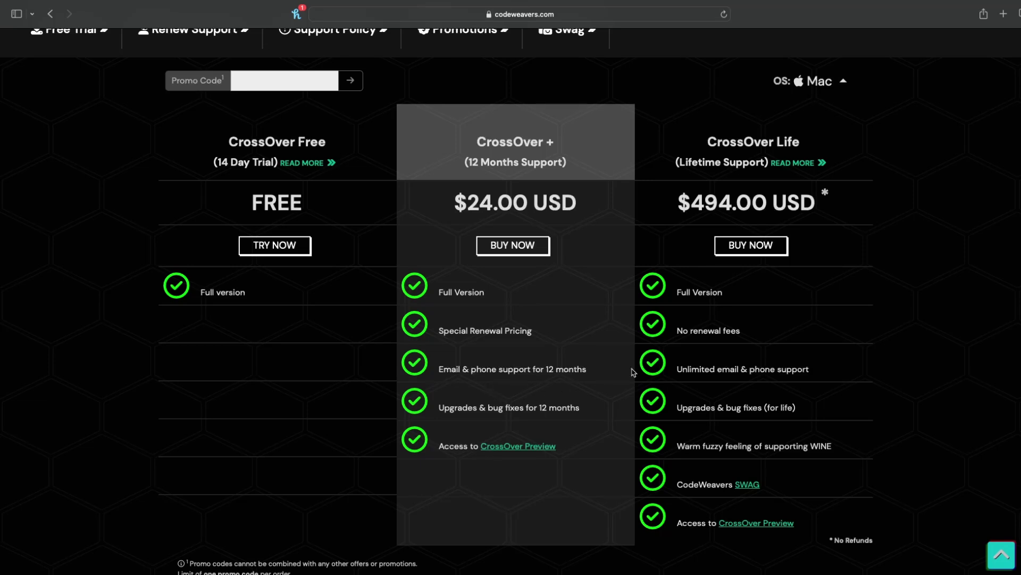
{"action": "scroll", "coordinate": [632, 372], "scroll_direction": "down", "scroll_amount": 5}
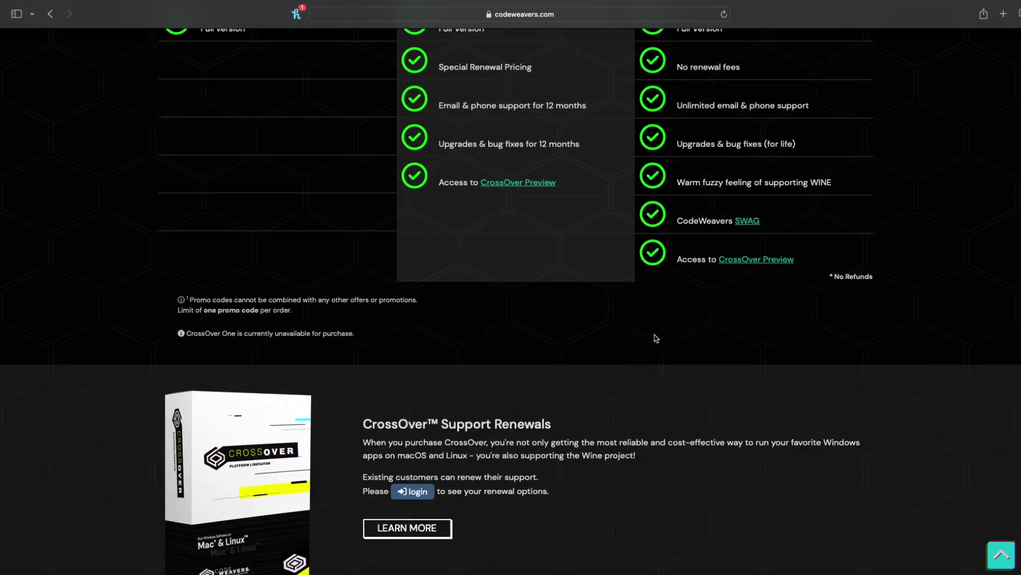
{"action": "scroll", "coordinate": [655, 338], "scroll_direction": "up", "scroll_amount": 3}
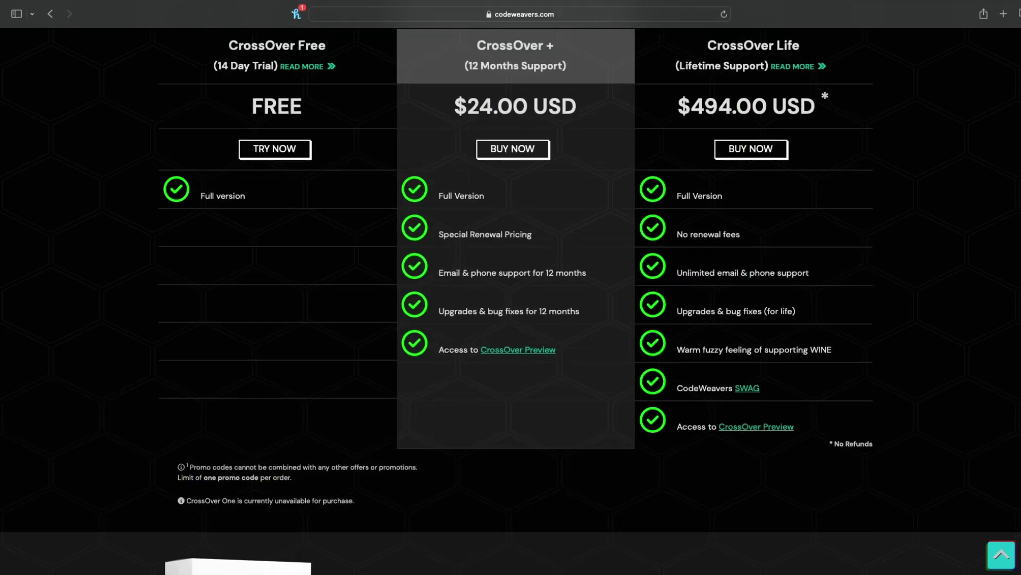
{"action": "scroll", "coordinate": [672, 192], "scroll_direction": "up", "scroll_amount": 2}
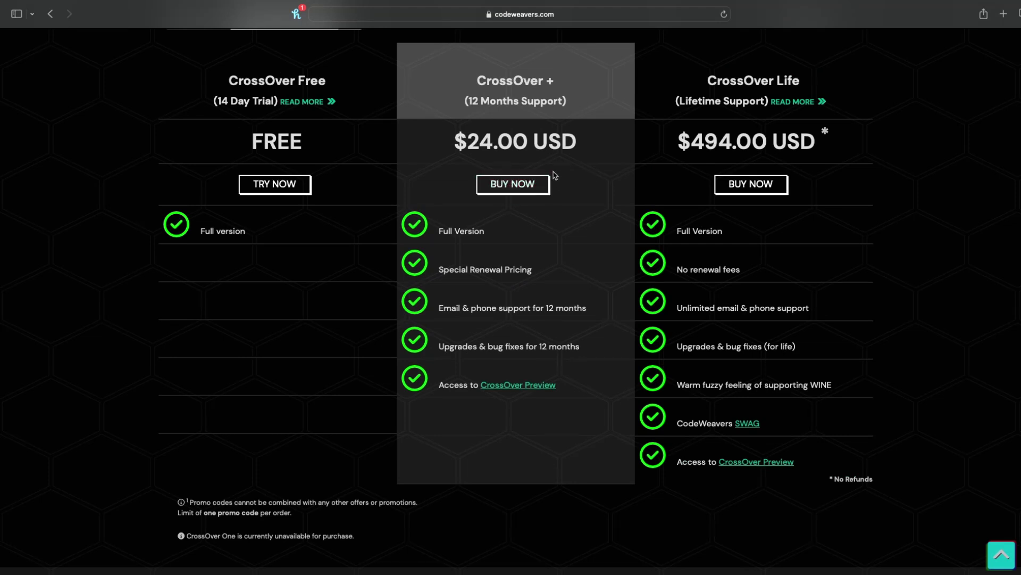
{"action": "scroll", "coordinate": [553, 155], "scroll_direction": "up", "scroll_amount": 5}
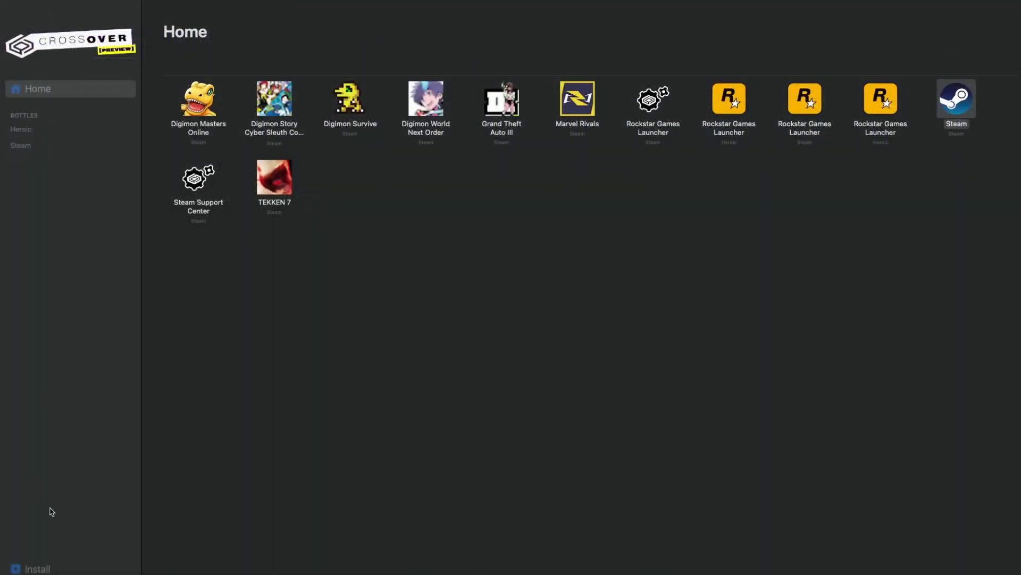
Open Steam's installation details from CrossOver's install catalogue.
{"action": "left_click", "coordinate": [37, 565]}
{"action": "left_click", "coordinate": [30, 569]}
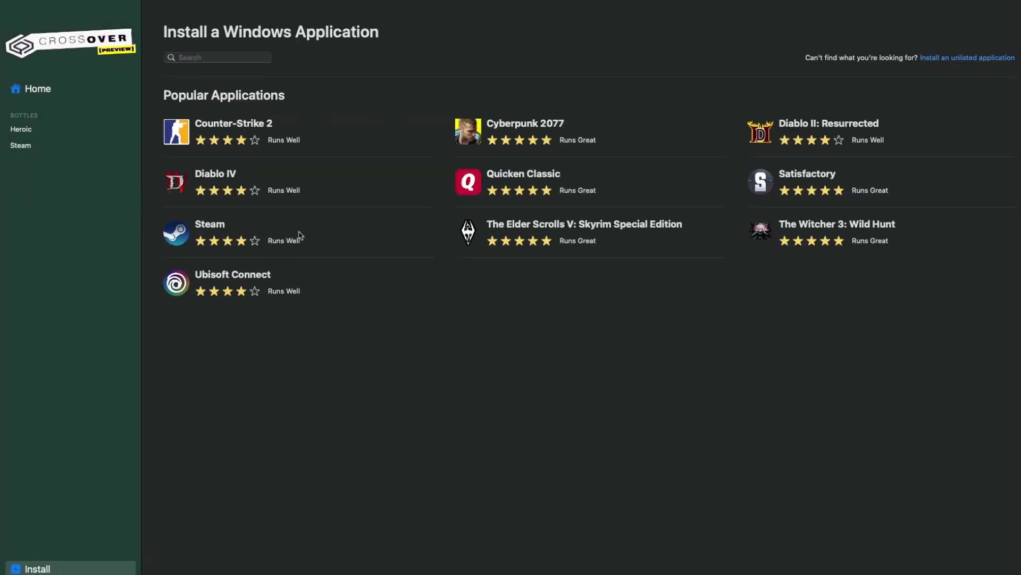
{"action": "left_click", "coordinate": [234, 232]}
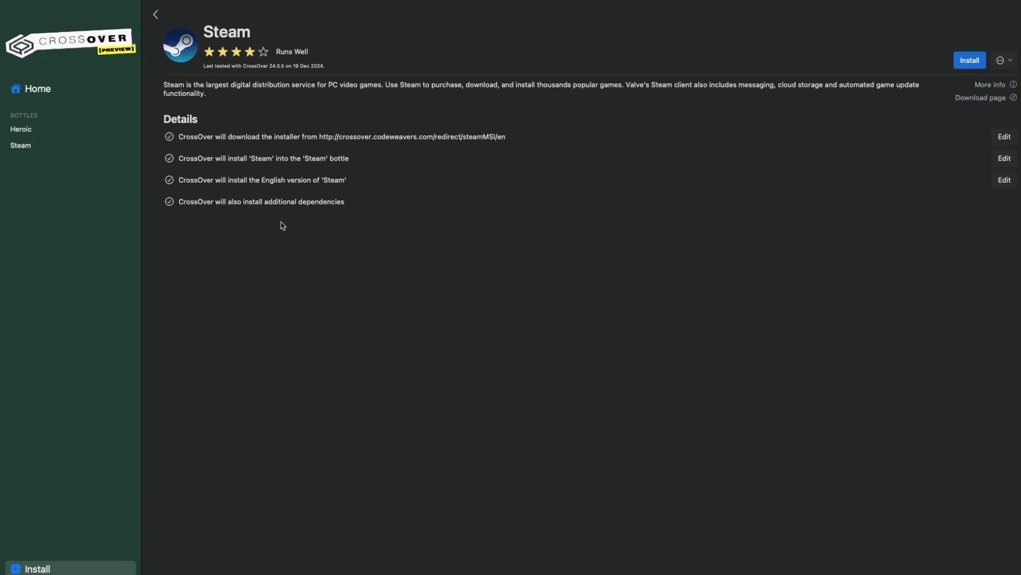
Target a new Windows 10 64-bit bottle named 'Steam-test' for the Steam install.
{"action": "left_click", "coordinate": [996, 159]}
{"action": "left_click", "coordinate": [577, 293]}
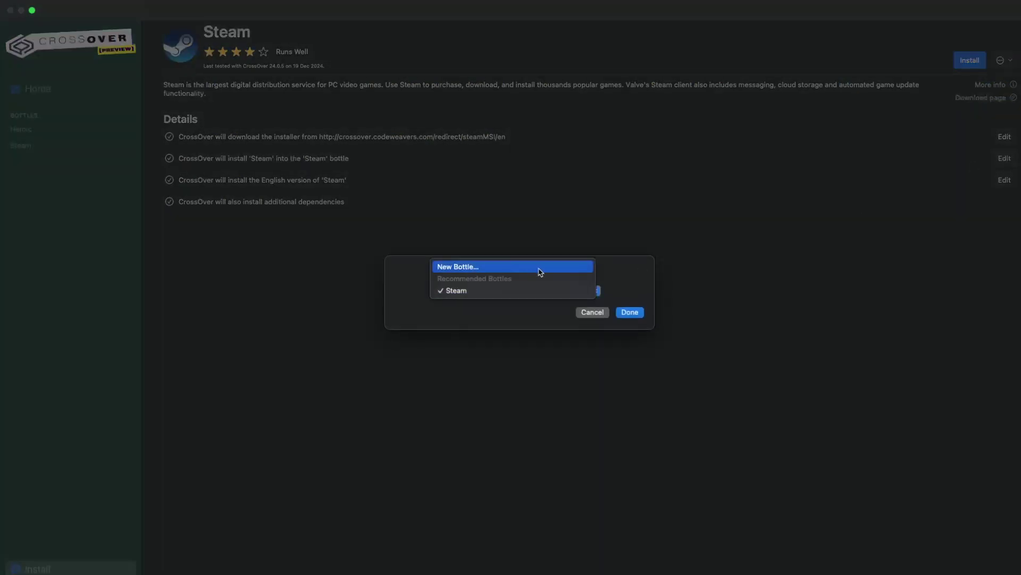
{"action": "left_click", "coordinate": [538, 271]}
{"action": "left_click", "coordinate": [521, 293]}
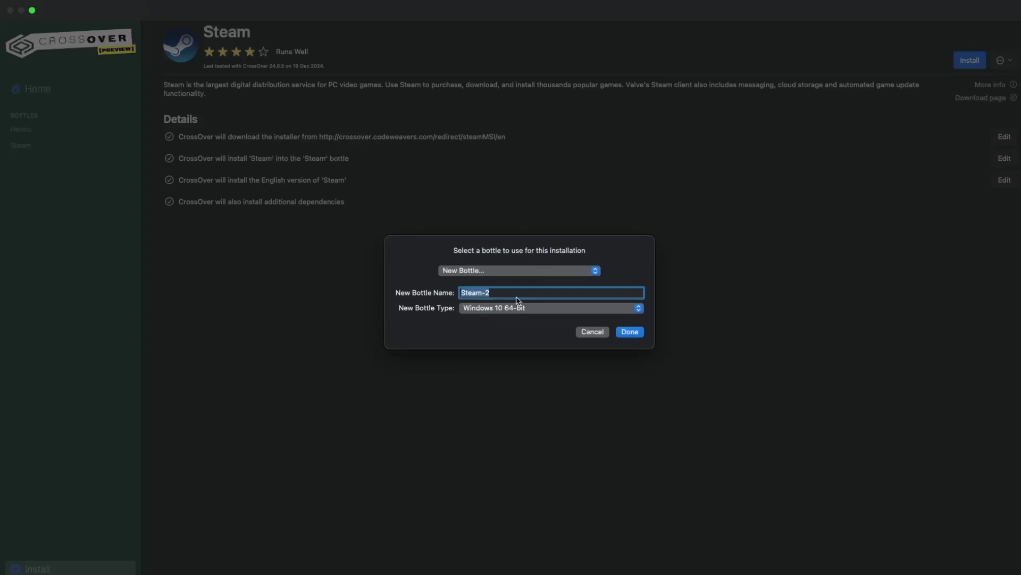
{"action": "key", "text": "BackSpace"}
{"action": "type", "text": "test"}
{"action": "left_click", "coordinate": [643, 334]}
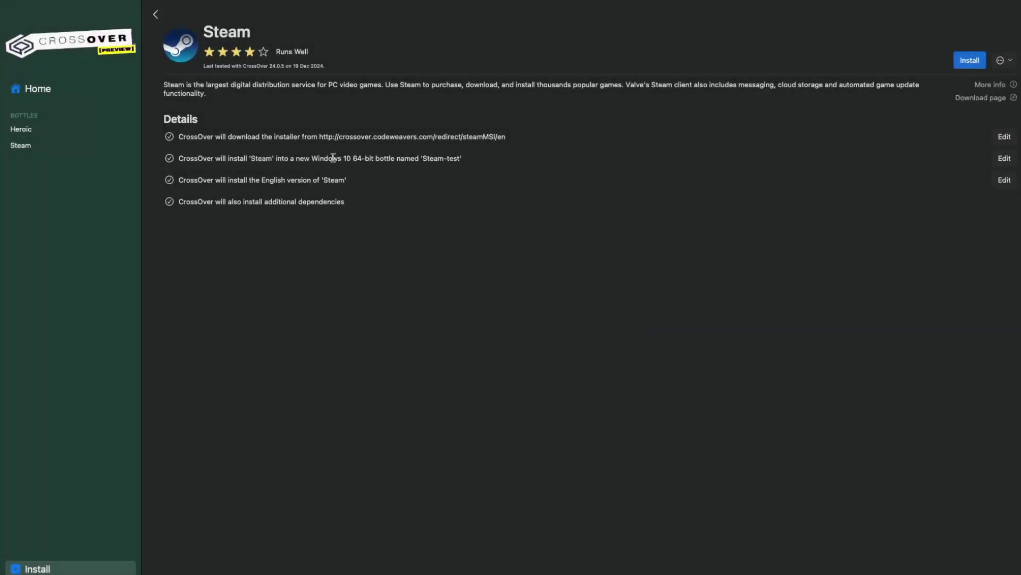
Start the Steam download and accept the Times New Roman font licence.
{"action": "left_click", "coordinate": [958, 64]}
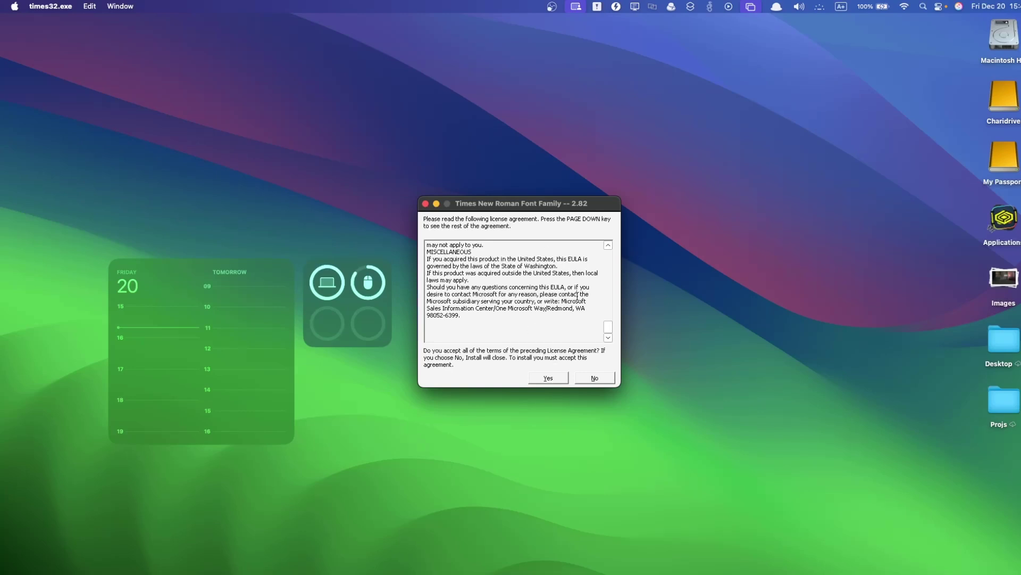
{"action": "left_click", "coordinate": [549, 378]}
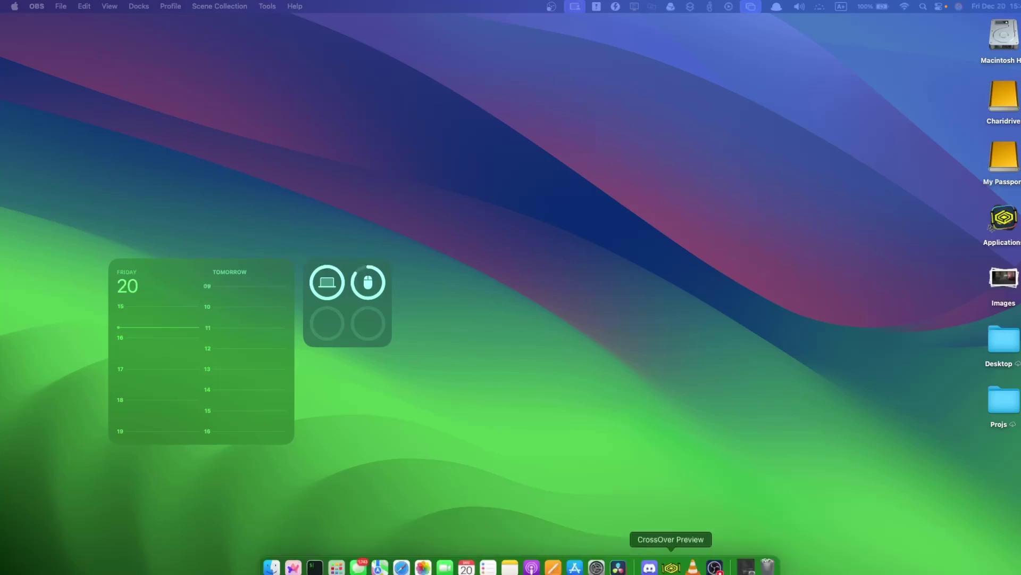
{"action": "left_click", "coordinate": [665, 568]}
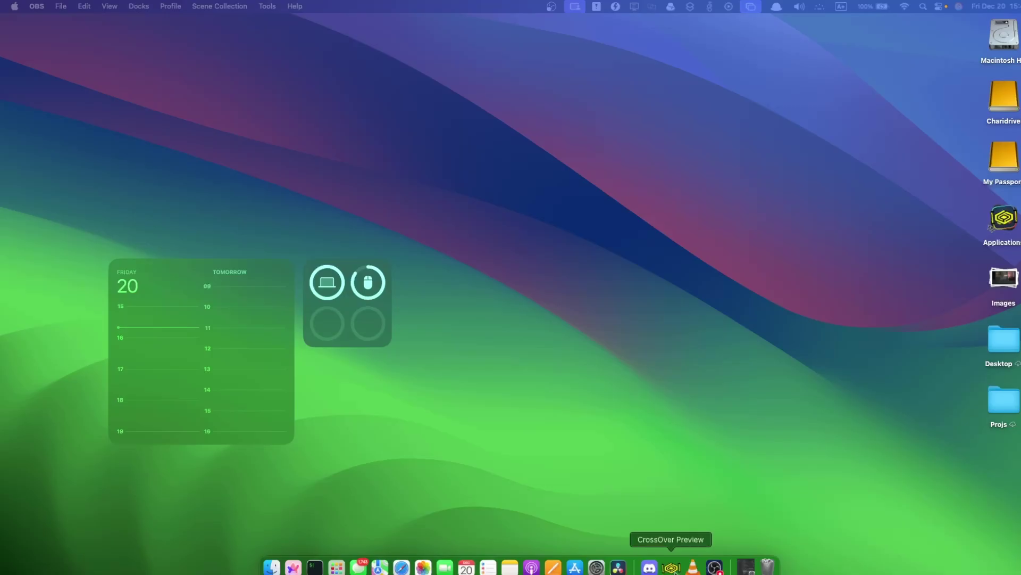
{"action": "left_click", "coordinate": [671, 568]}
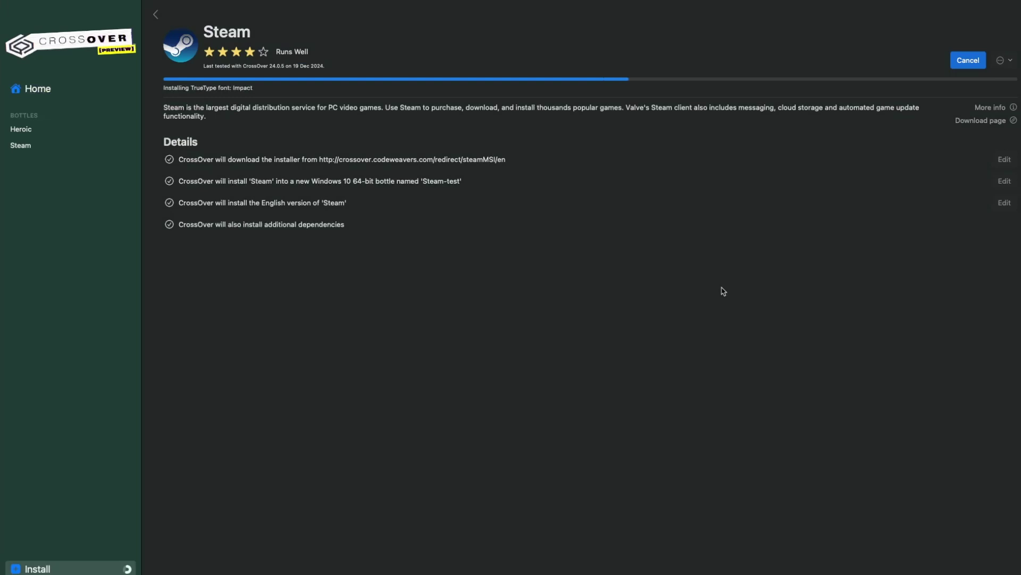
Flip between the desktop space and the CrossOver window while the Steam installation progresses.
{"action": "key", "text": "ctrl+Left"}
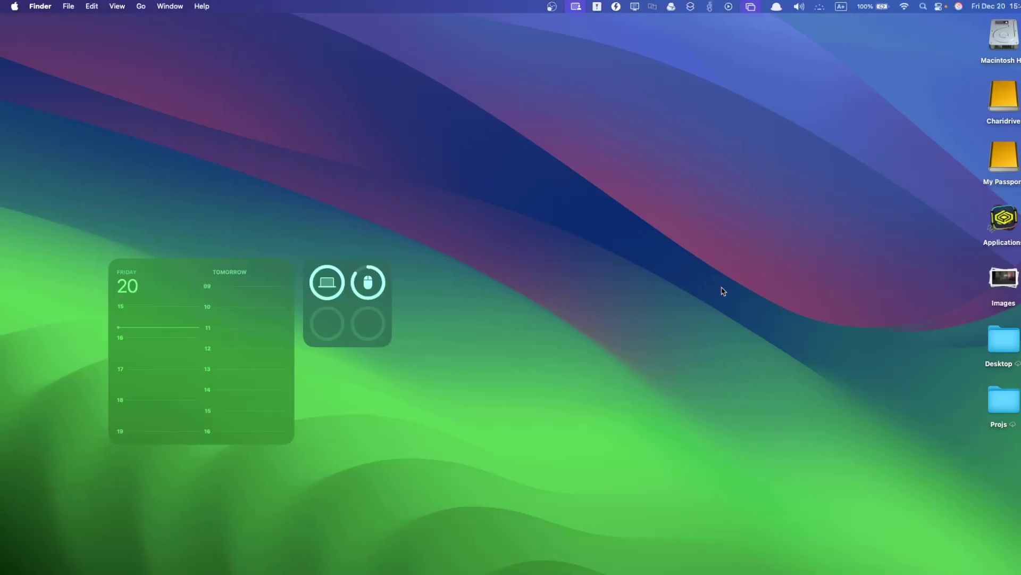
{"action": "left_click", "coordinate": [714, 561]}
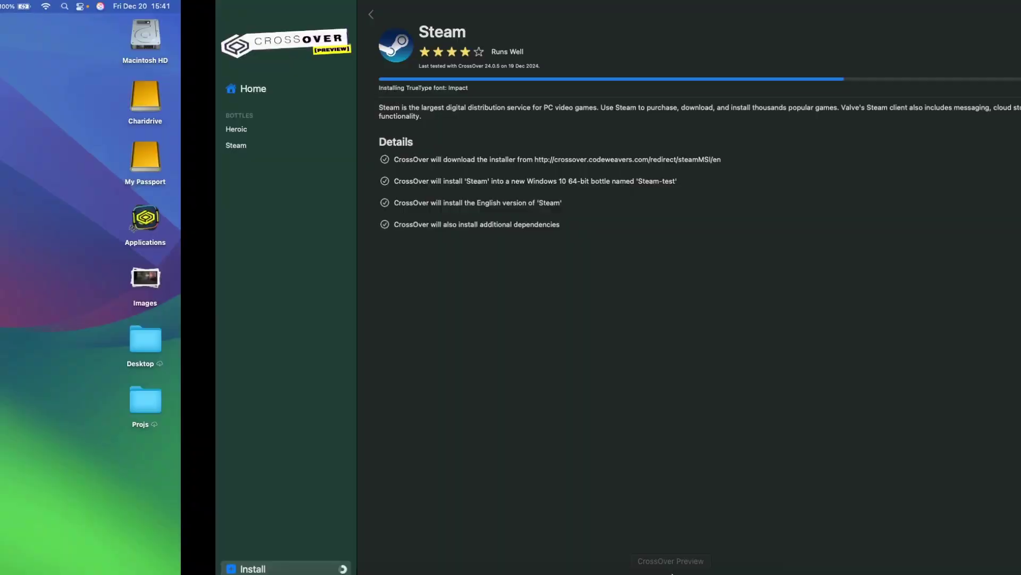
{"action": "key", "text": "ctrl+Left"}
{"action": "left_click", "coordinate": [673, 562]}
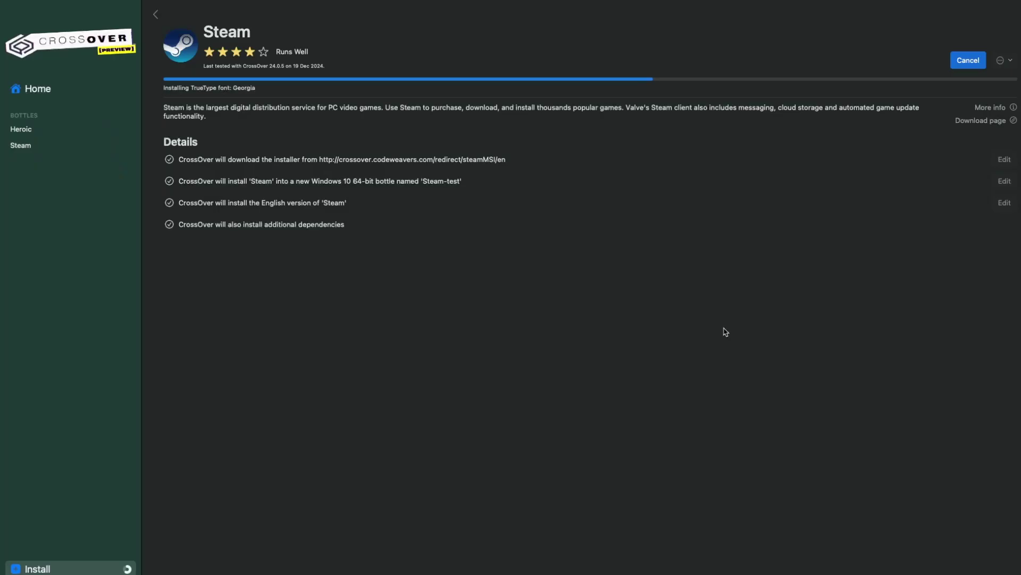
{"action": "key", "text": "ctrl+Left"}
{"action": "left_click", "coordinate": [675, 566]}
{"action": "key", "text": "ctrl+Left"}
{"action": "left_click", "coordinate": [671, 563]}
{"action": "key", "text": "ctrl+Left"}
{"action": "left_click", "coordinate": [672, 564]}
{"action": "key", "text": "ctrl+Left"}
{"action": "left_click", "coordinate": [671, 564]}
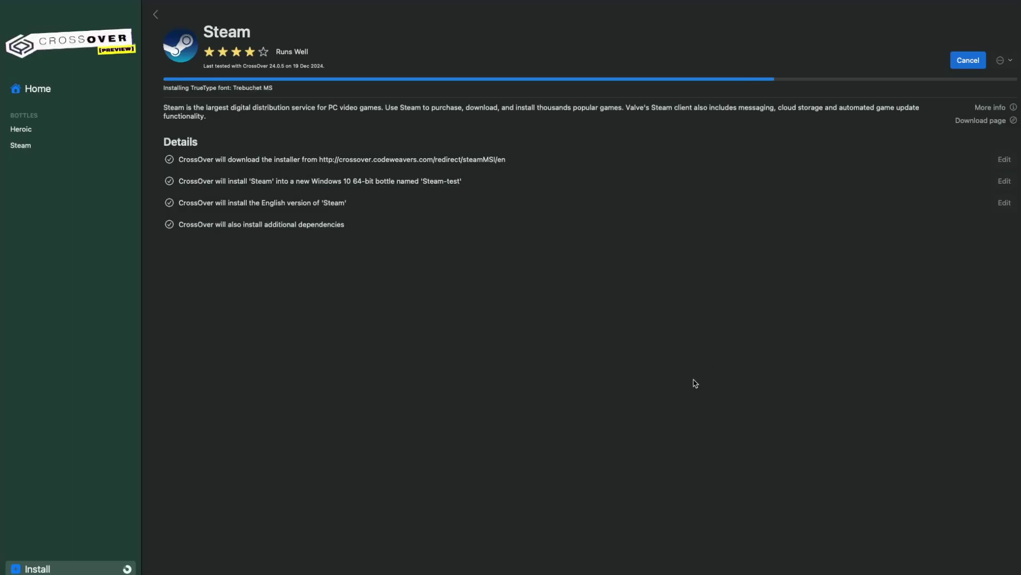
{"action": "key", "text": "ctrl+Left"}
{"action": "key", "text": "ctrl+Right"}
{"action": "key", "text": "ctrl+Left"}
{"action": "left_click", "coordinate": [672, 564]}
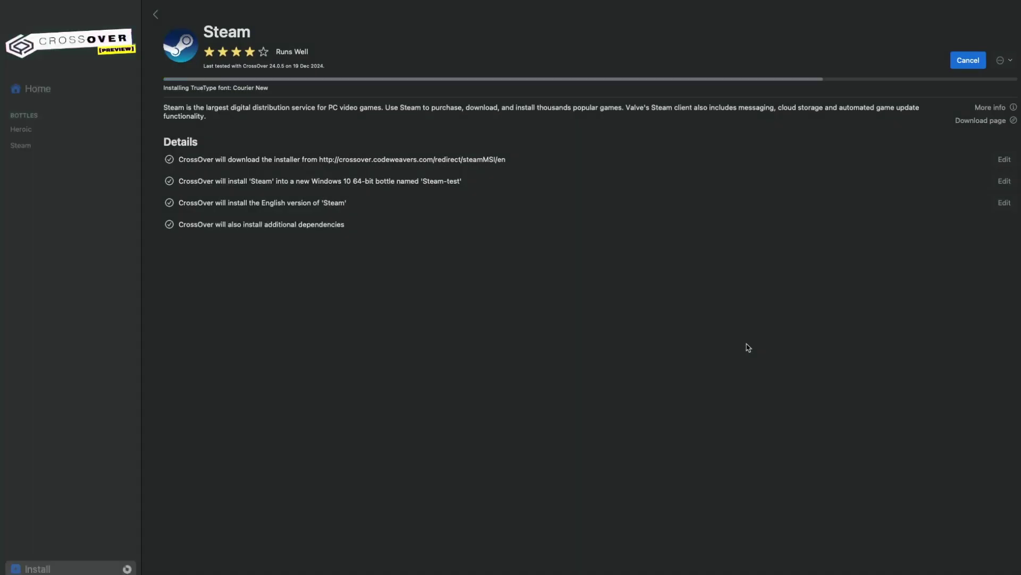
{"action": "key", "text": "ctrl+Left"}
{"action": "left_click", "coordinate": [674, 566]}
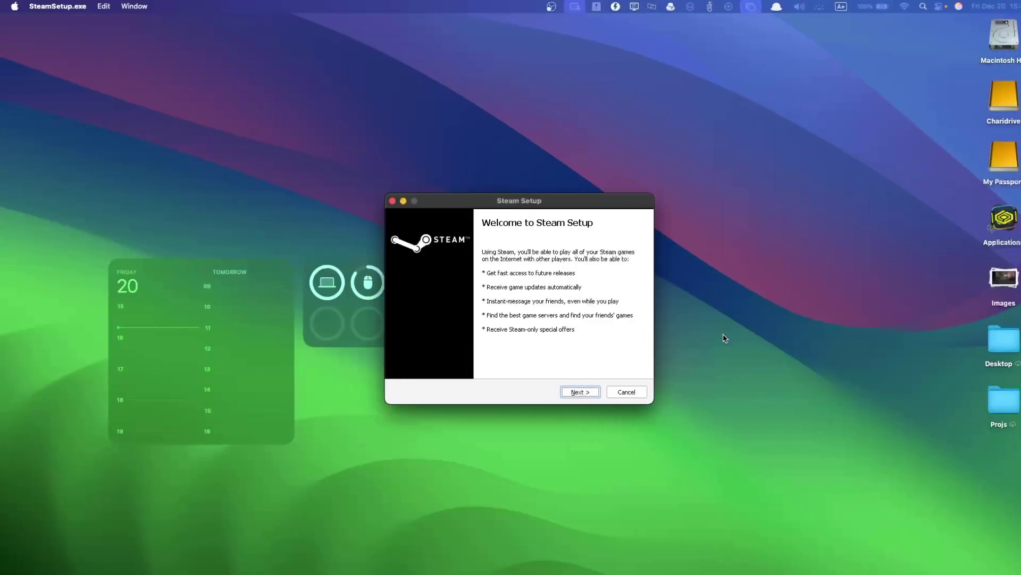
Install Steam in English to the default location, launch it, and move its update window aside.
{"action": "left_click", "coordinate": [576, 392]}
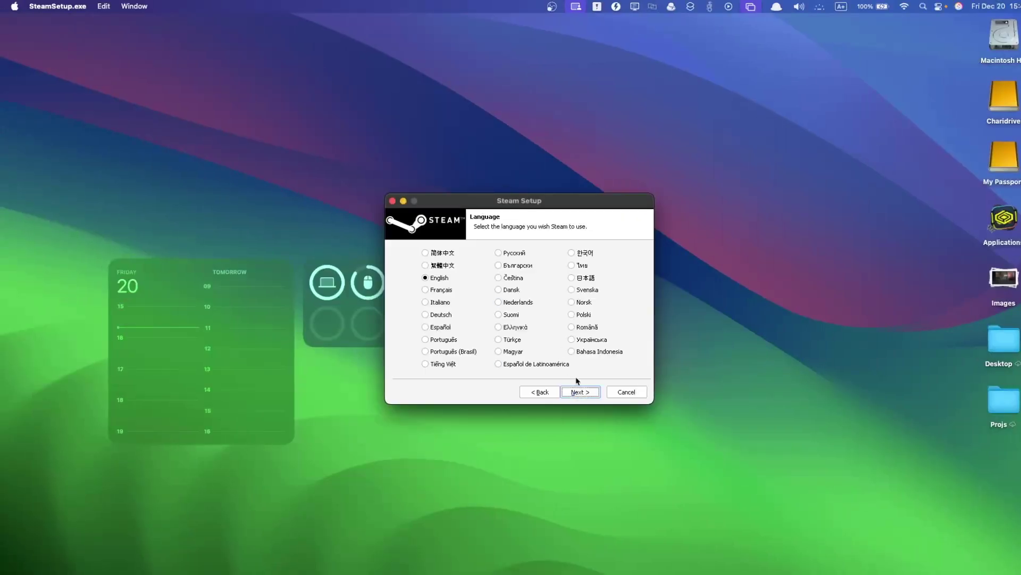
{"action": "left_click", "coordinate": [579, 392]}
{"action": "left_click", "coordinate": [579, 392]}
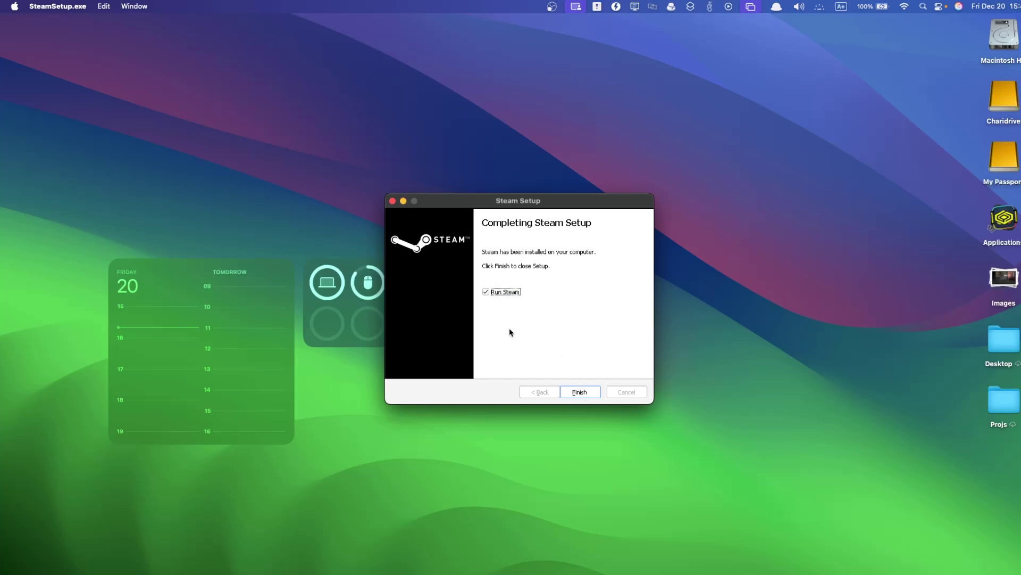
{"action": "left_click", "coordinate": [583, 395]}
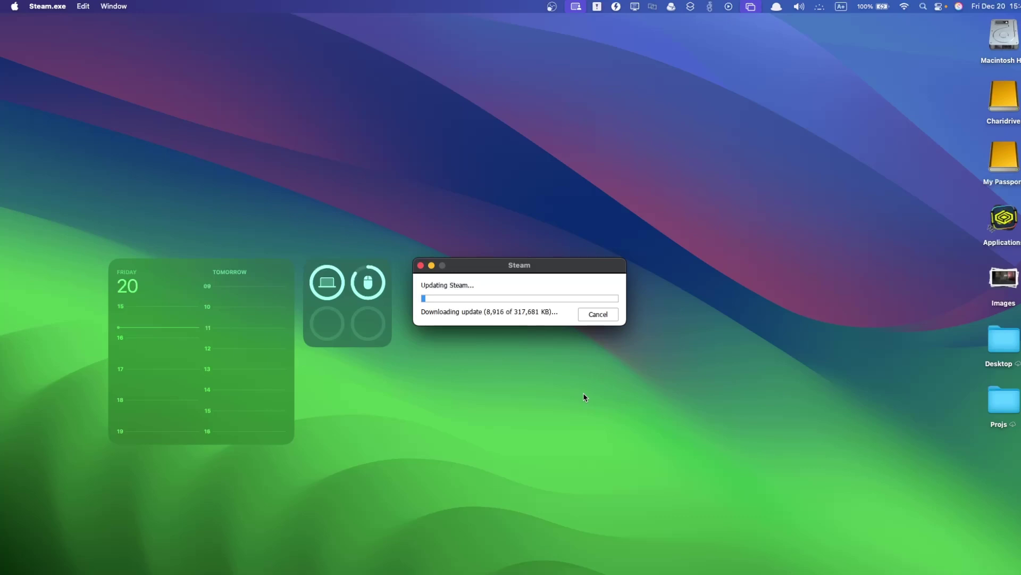
{"action": "left_click_drag", "start_coordinate": [532, 269], "coordinate": [608, 249]}
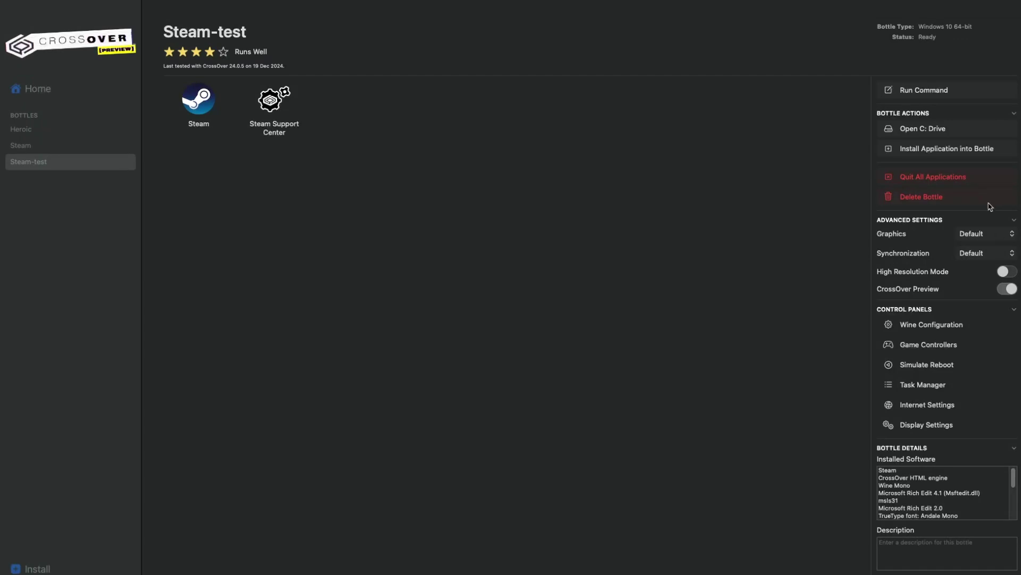
Switch the Steam-test bottle to D3DMetal graphics and ESync synchronization, rebooting the bottle.
{"action": "left_click", "coordinate": [978, 233]}
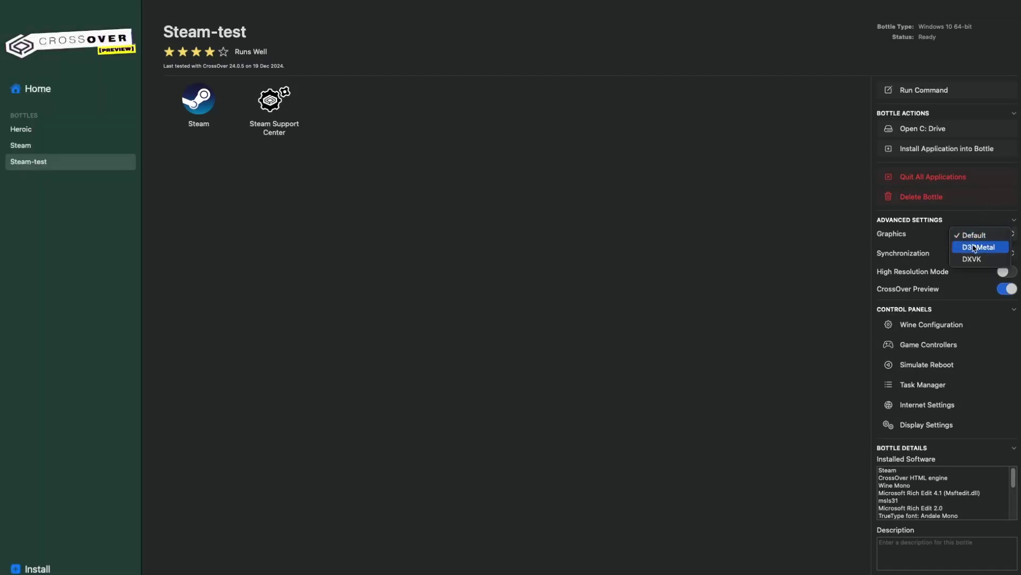
{"action": "left_click", "coordinate": [974, 248]}
{"action": "left_click", "coordinate": [978, 259]}
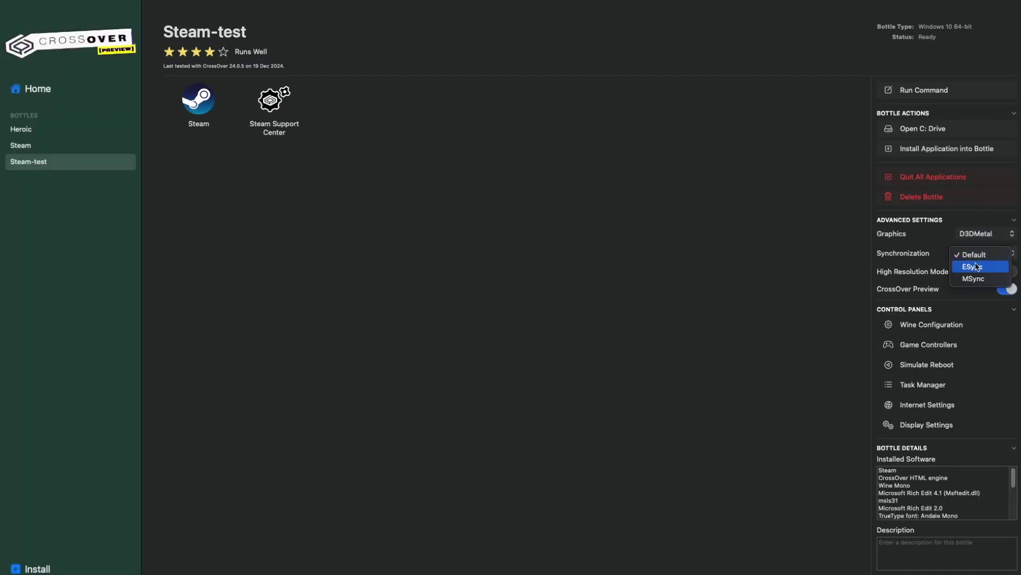
{"action": "left_click", "coordinate": [976, 266]}
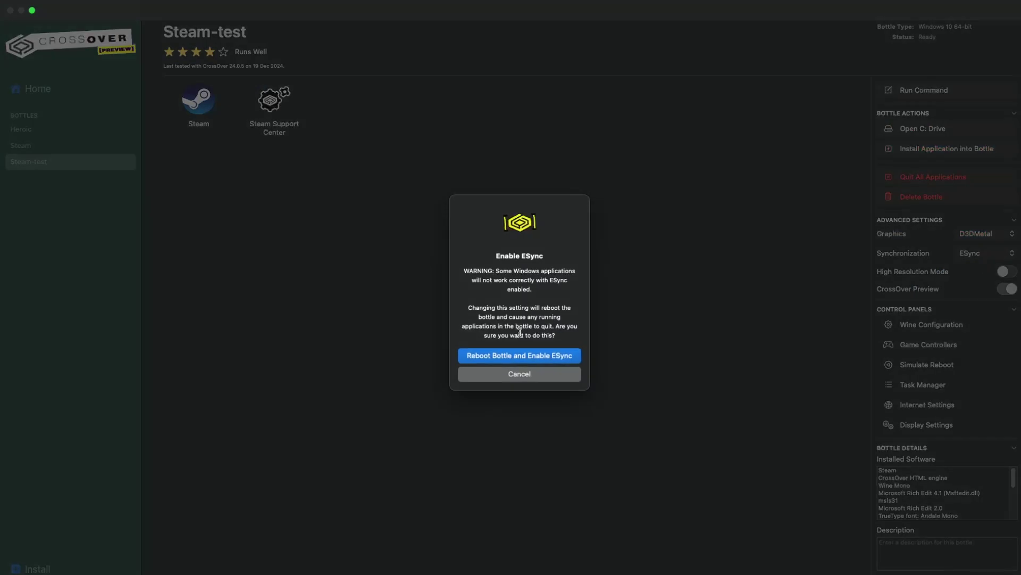
{"action": "left_click", "coordinate": [553, 355]}
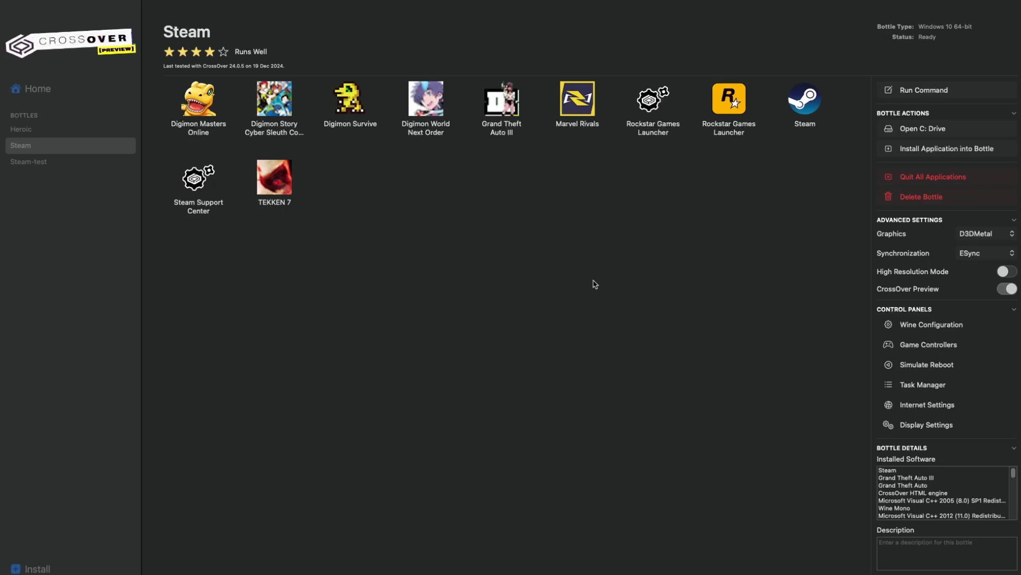
Open the bottle's C: drive and browse to AppData\Local\Marvel\Saved\Config\Windows.
{"action": "mouse_move", "coordinate": [468, 5]}
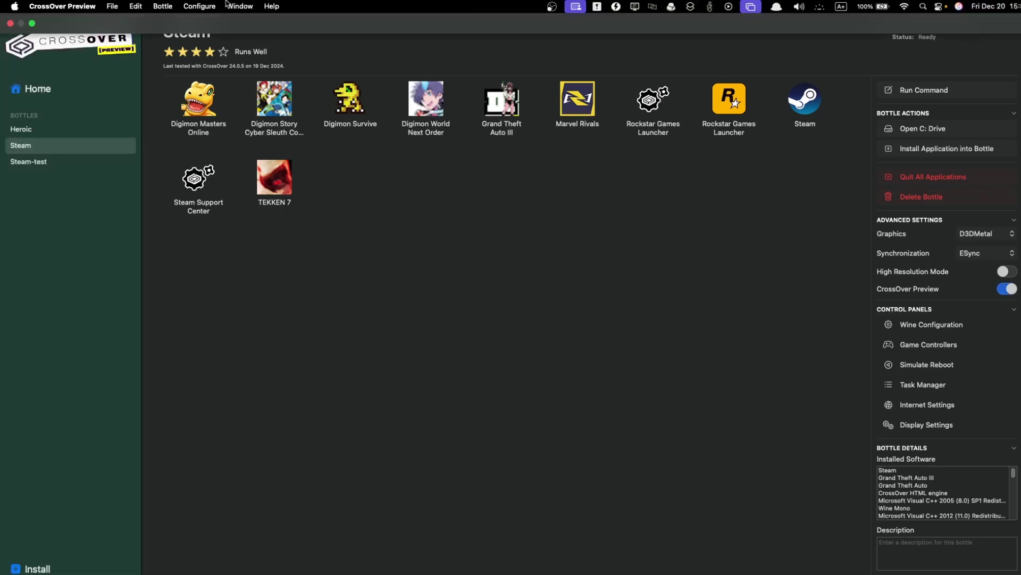
{"action": "left_click", "coordinate": [170, 5]}
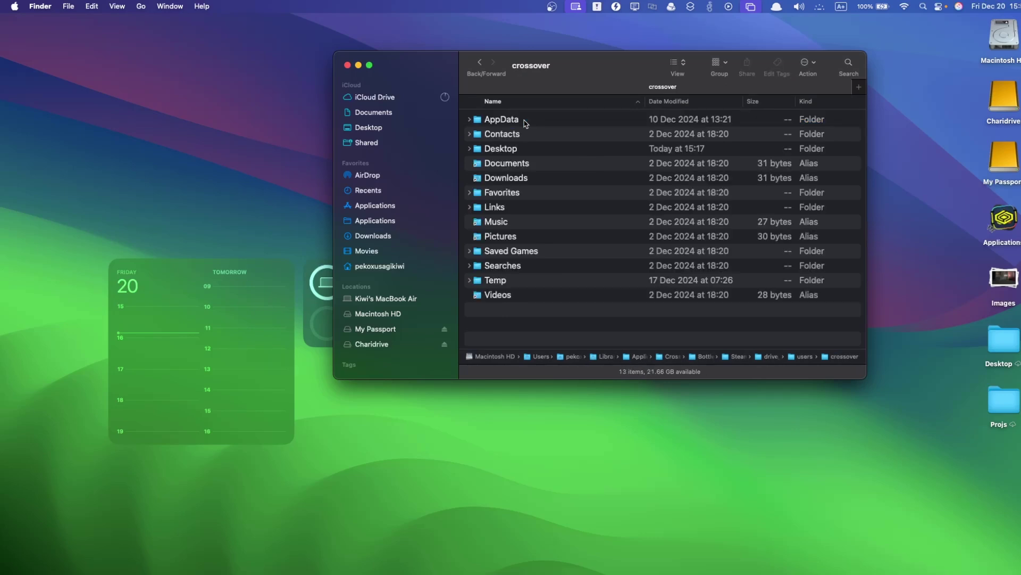
{"action": "double_click", "coordinate": [514, 118]}
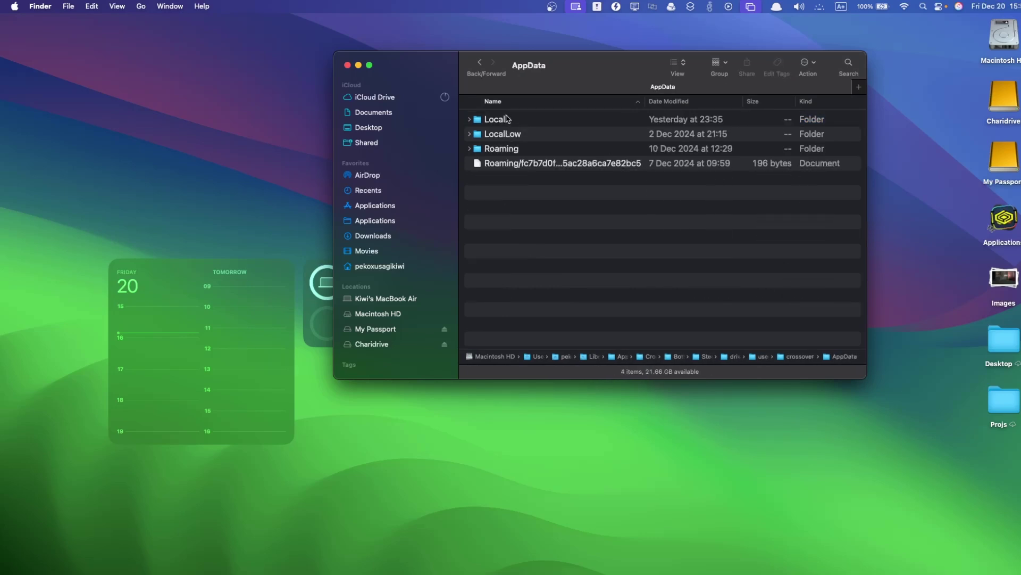
{"action": "double_click", "coordinate": [507, 118]}
{"action": "scroll", "coordinate": [500, 228], "scroll_direction": "down", "scroll_amount": 1}
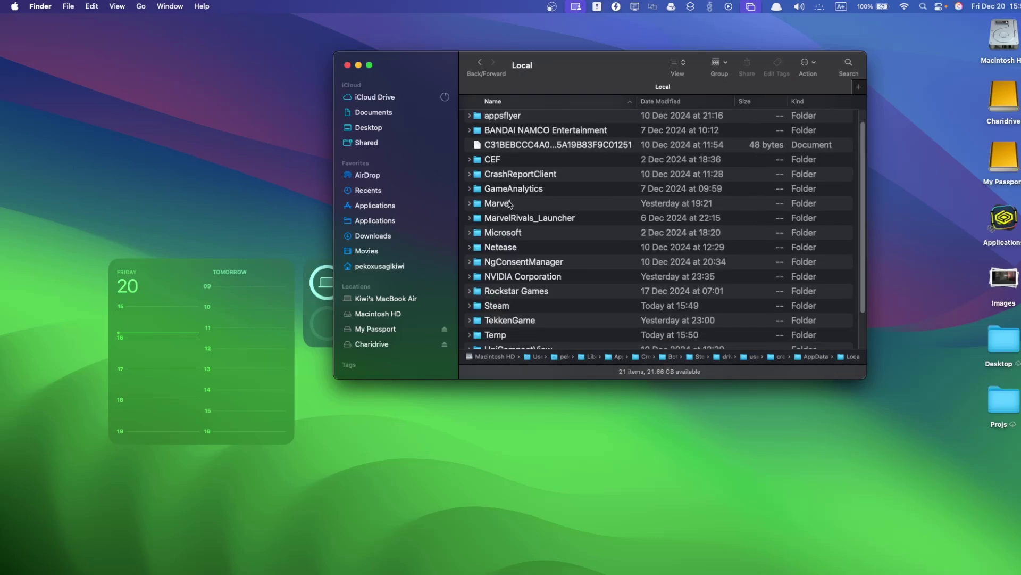
{"action": "double_click", "coordinate": [510, 204]}
{"action": "double_click", "coordinate": [520, 120]}
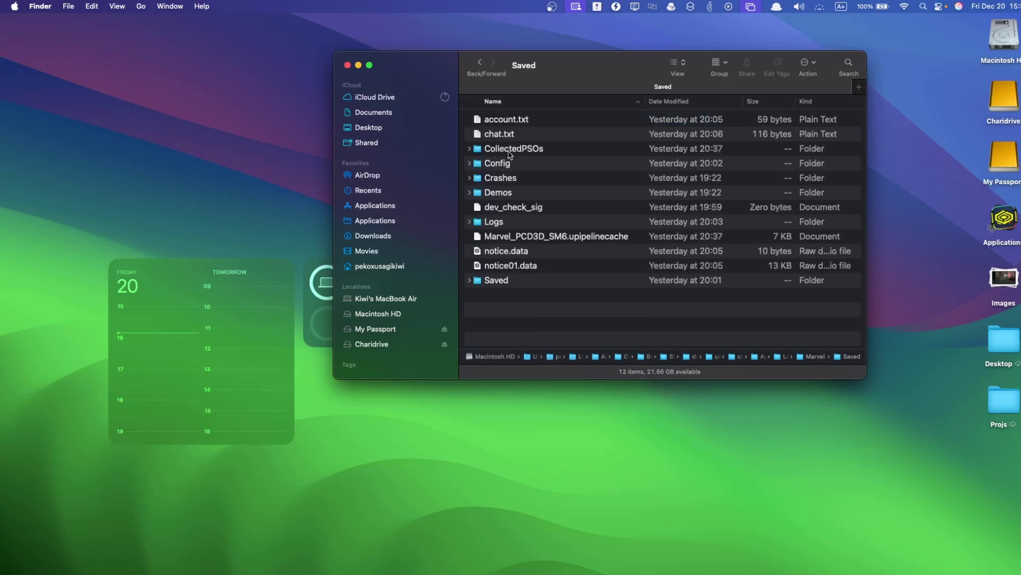
{"action": "double_click", "coordinate": [504, 164]}
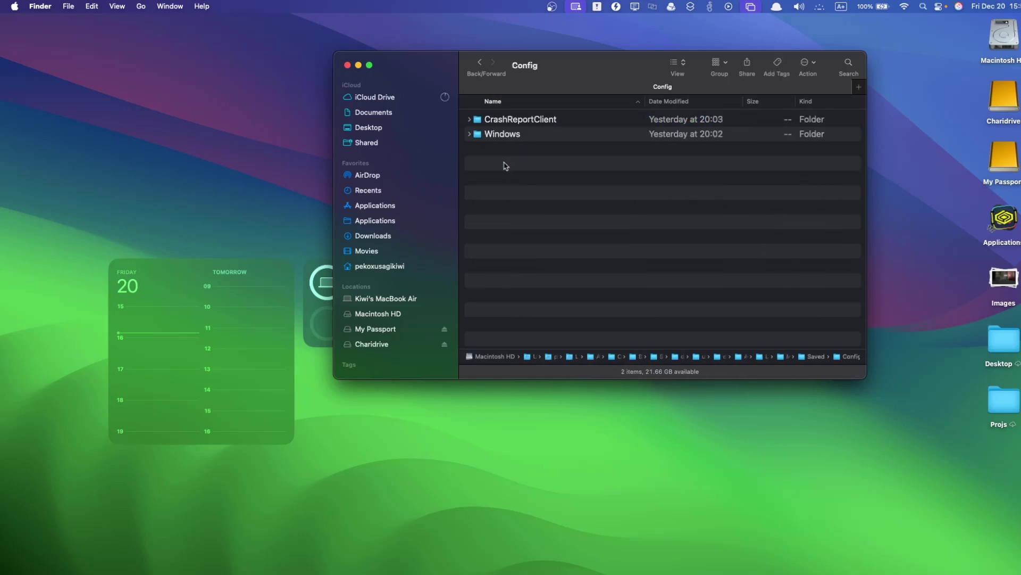
{"action": "double_click", "coordinate": [504, 135]}
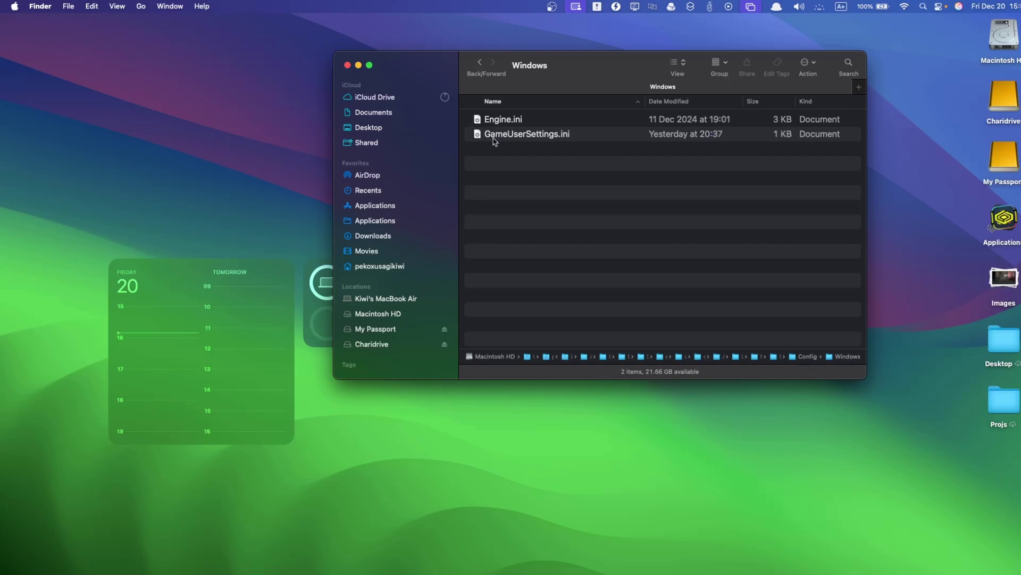
Select GameUserSettings.ini and then Engine.ini, clearing the selection after each.
{"action": "left_click", "coordinate": [495, 139]}
{"action": "left_click", "coordinate": [548, 195]}
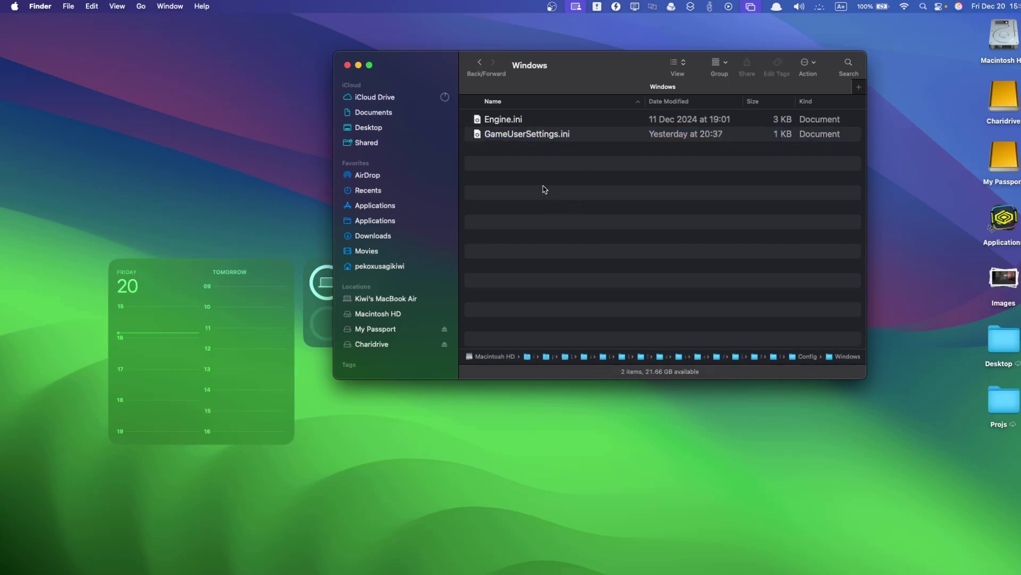
{"action": "left_click", "coordinate": [519, 120]}
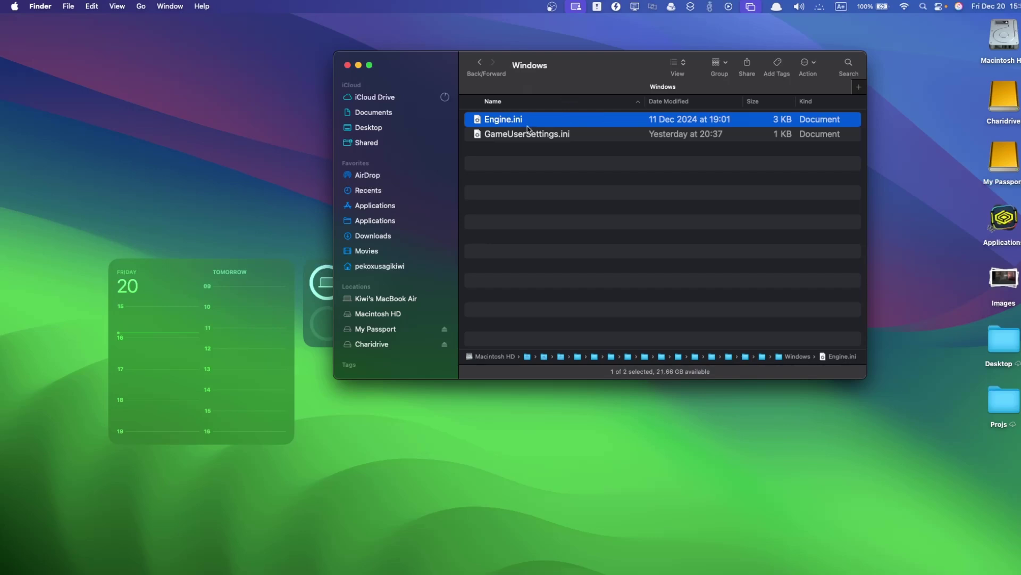
{"action": "left_click", "coordinate": [591, 217]}
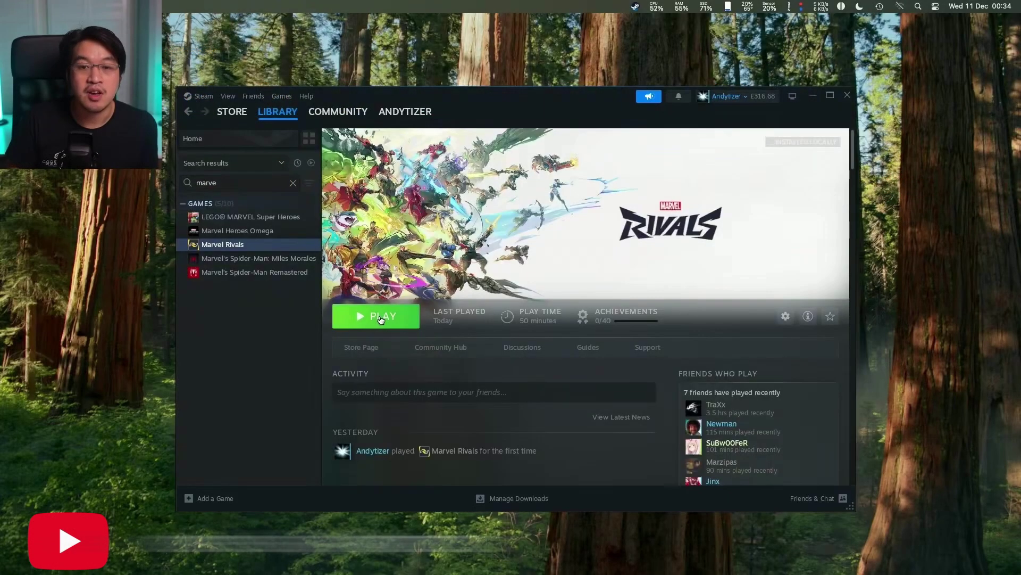
Play Marvel Rivals from Steam, confirming the OS and driver notices, then launch it.
{"action": "left_click", "coordinate": [376, 316]}
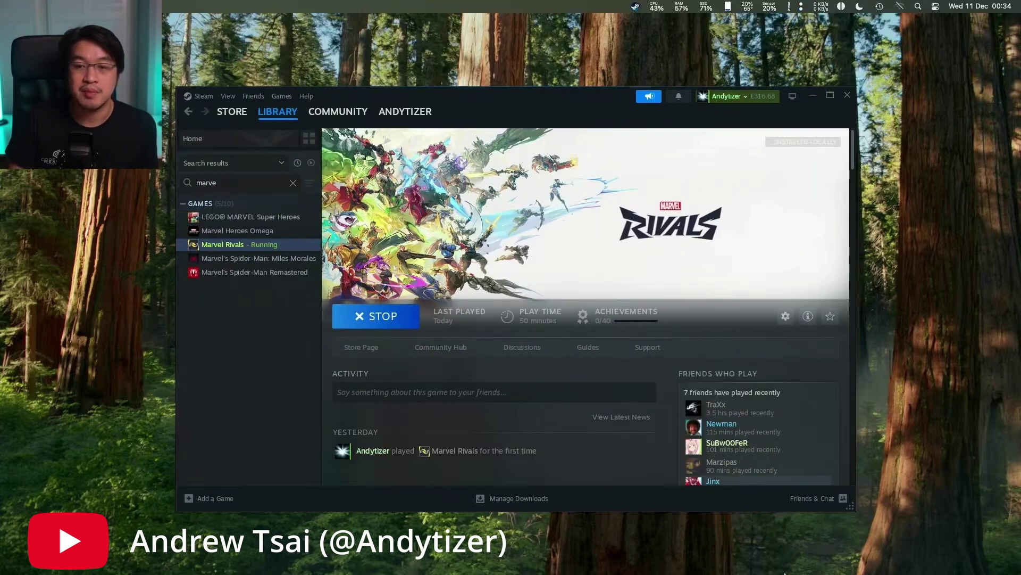
{"action": "mouse_move", "coordinate": [852, 558]}
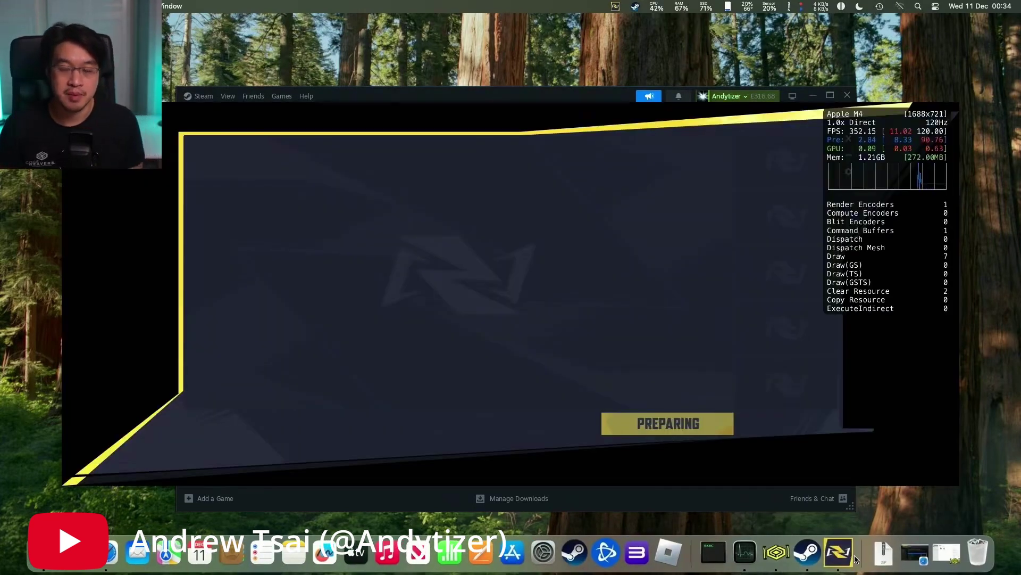
{"action": "left_click", "coordinate": [520, 365]}
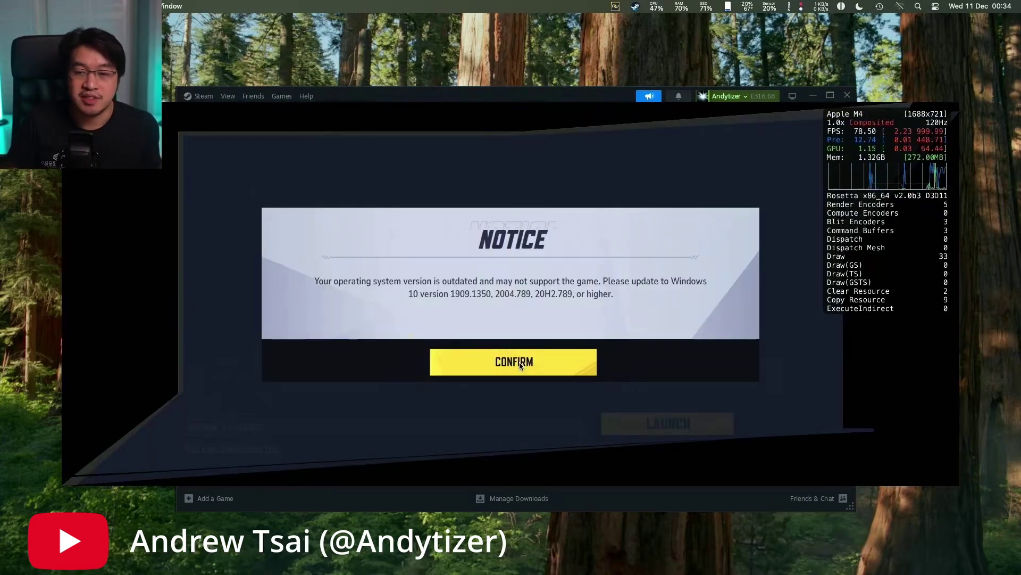
{"action": "left_click", "coordinate": [573, 364]}
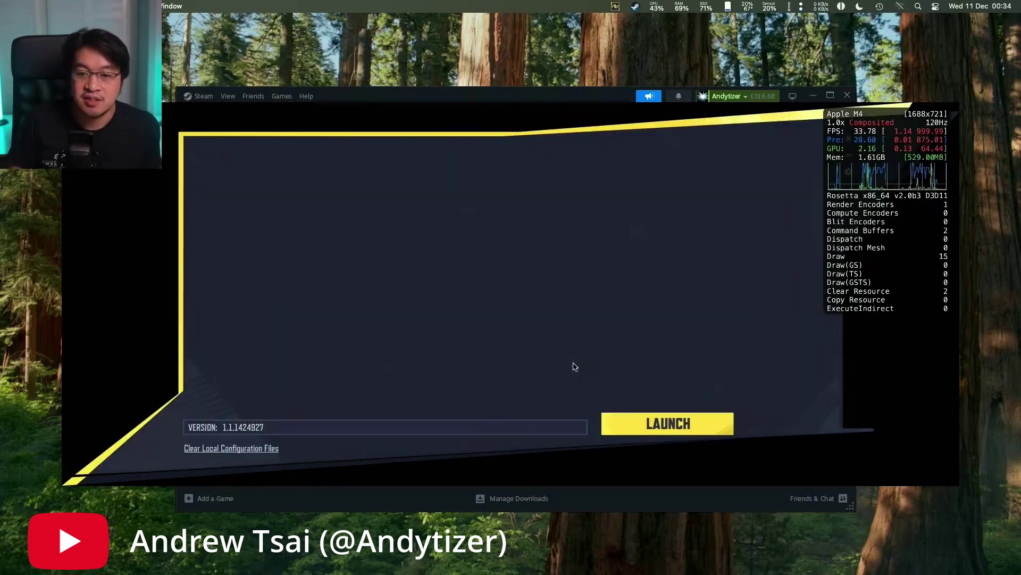
{"action": "left_click", "coordinate": [630, 424]}
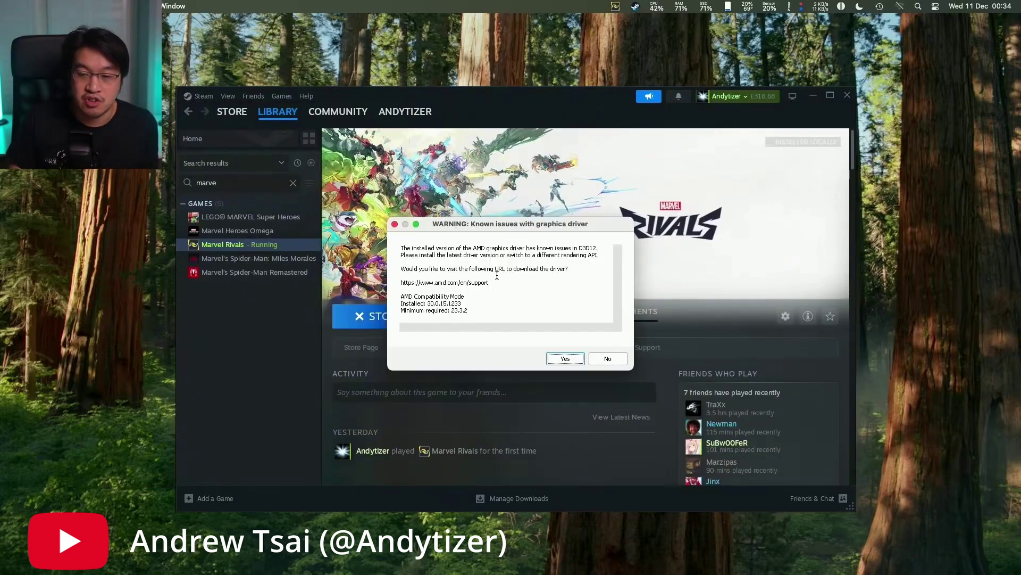
Answer No to the AMD graphics driver download prompt.
{"action": "left_click", "coordinate": [601, 358]}
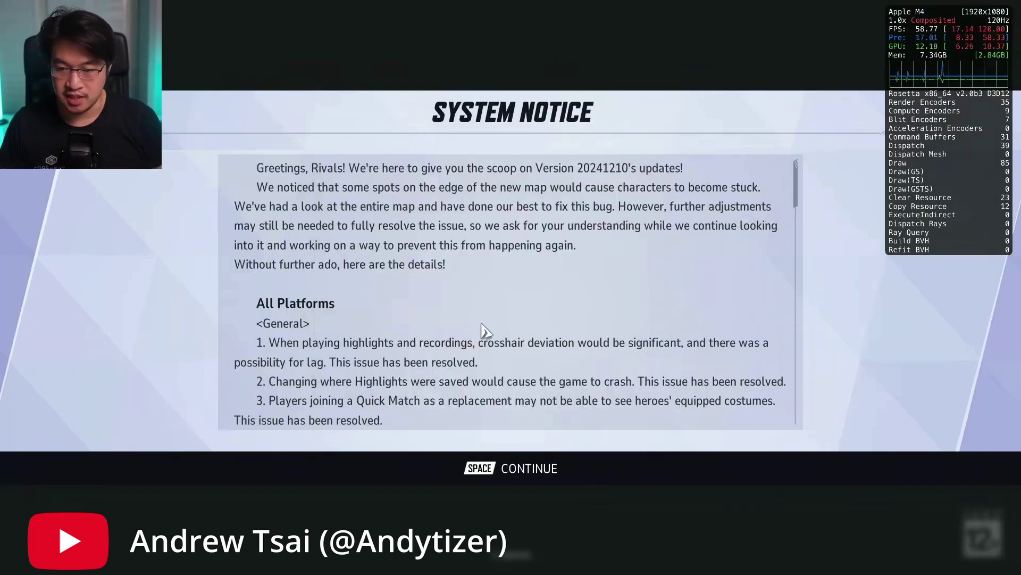
Dismiss the Version 20241210 System Notice to reach the Rivals title splash screen.
{"action": "left_click", "coordinate": [793, 209]}
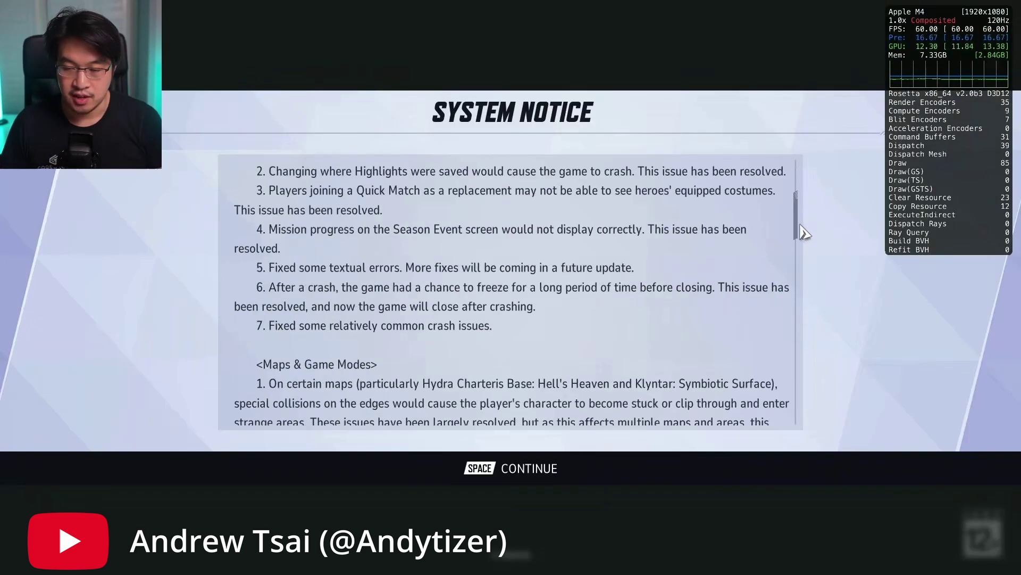
{"action": "left_click", "coordinate": [791, 181]}
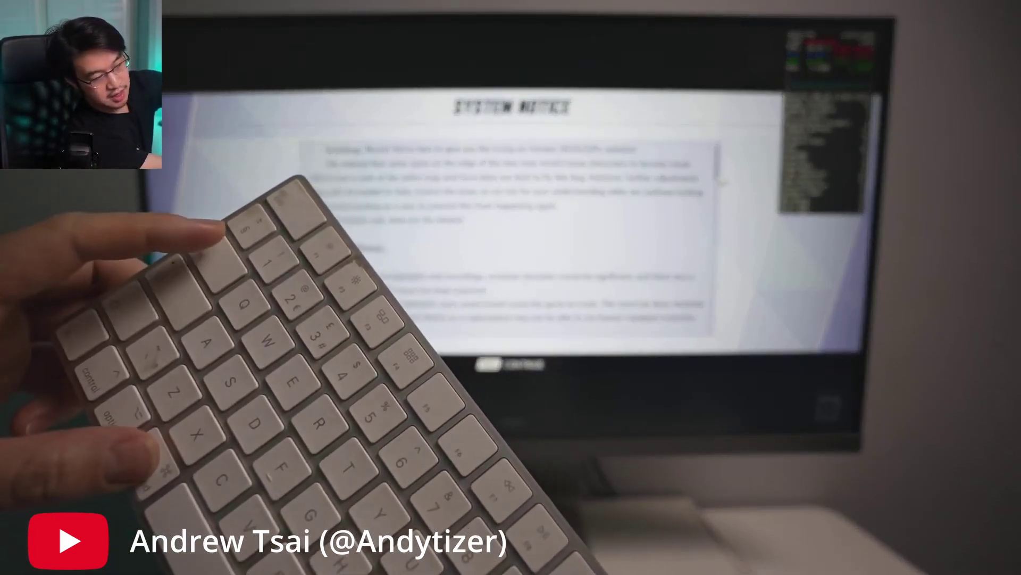
{"action": "key", "text": "super+Tab"}
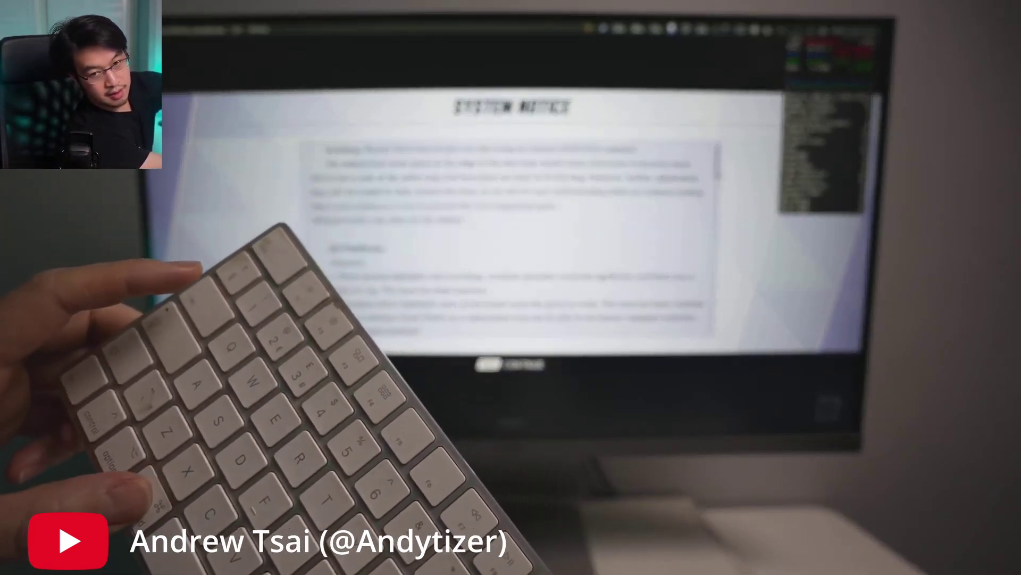
{"action": "key", "text": "super+Tab"}
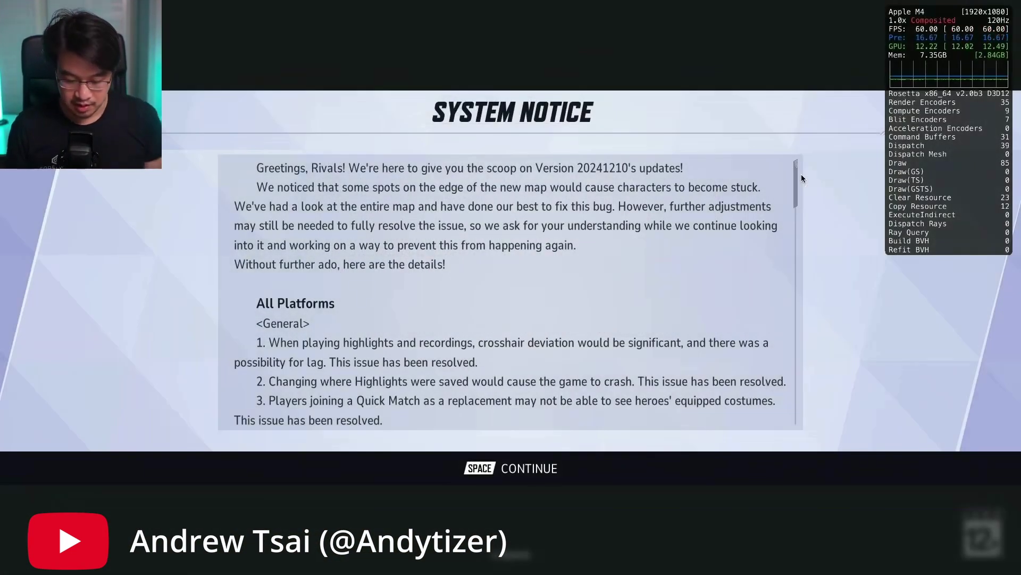
{"action": "key", "text": "space"}
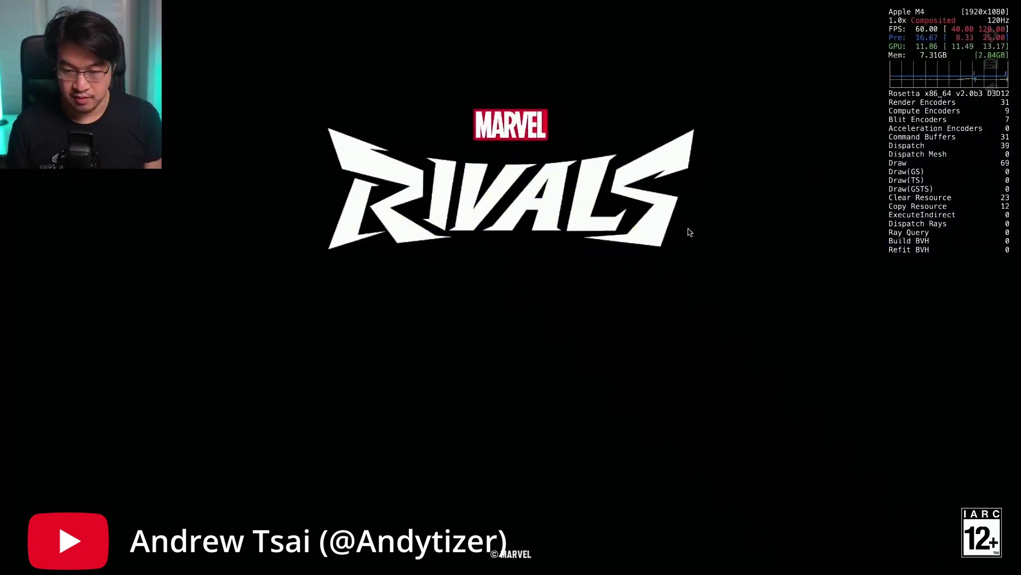
Start from the title screen, log in, and confirm the disconnection warning.
{"action": "left_click", "coordinate": [525, 389]}
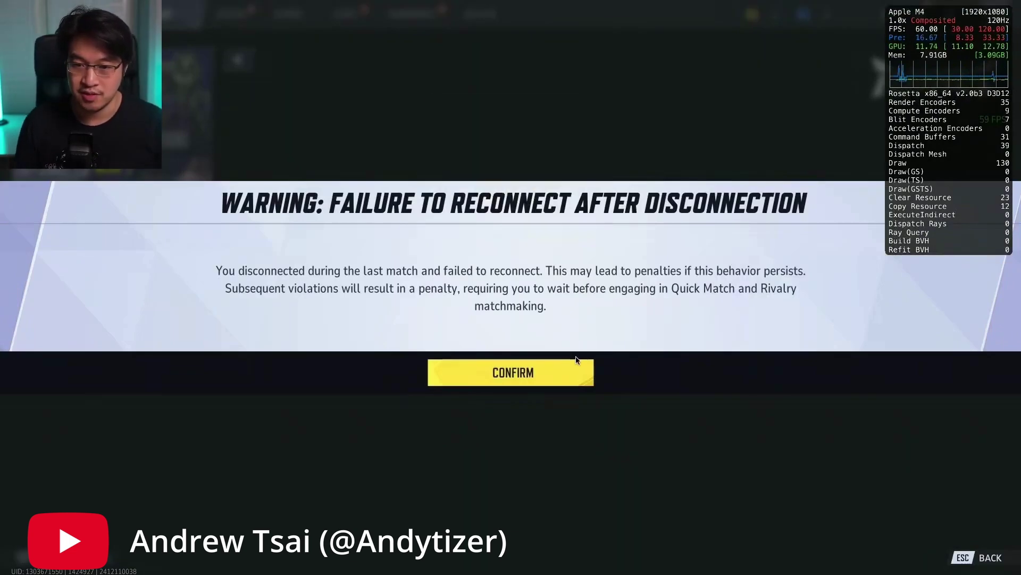
{"action": "left_click", "coordinate": [574, 373]}
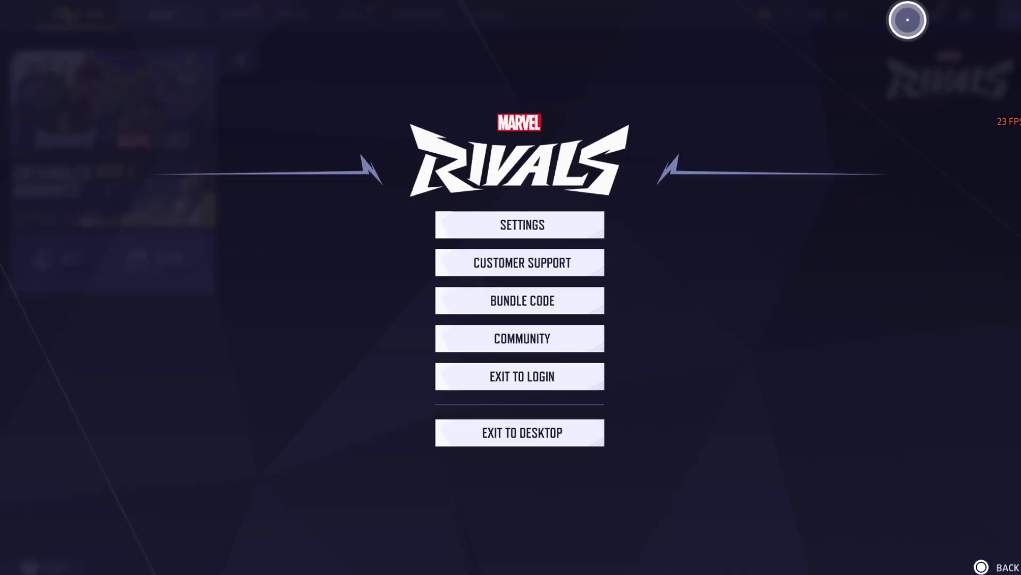
{"action": "left_click", "coordinate": [907, 20]}
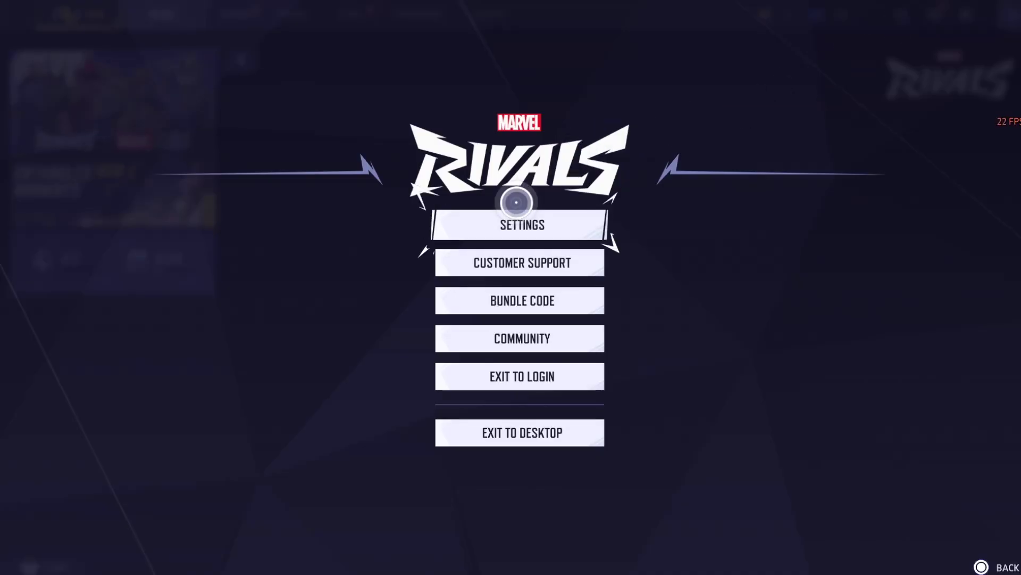
{"action": "left_click", "coordinate": [516, 202]}
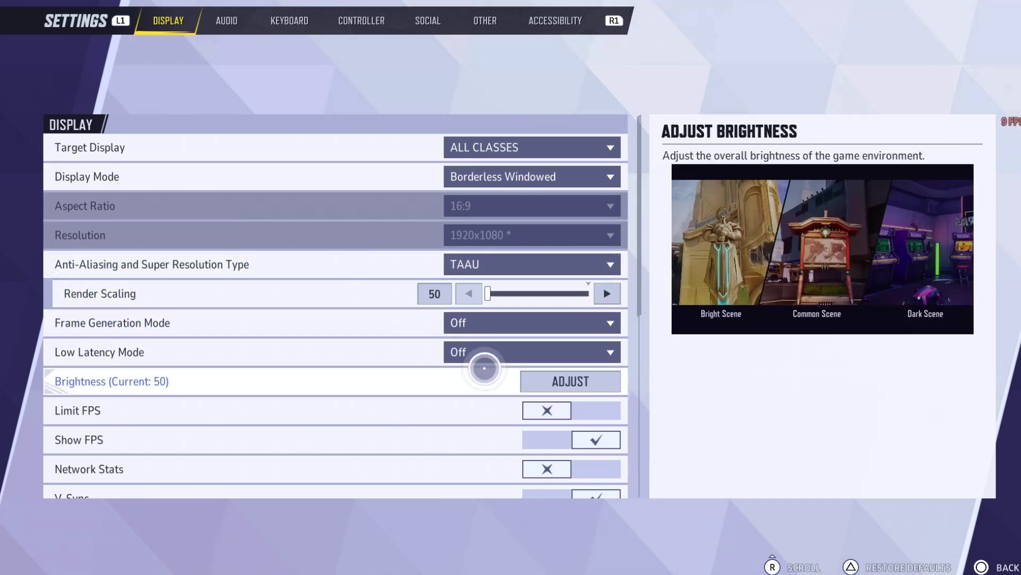
{"action": "scroll", "coordinate": [484, 368], "scroll_direction": "down", "scroll_amount": 5}
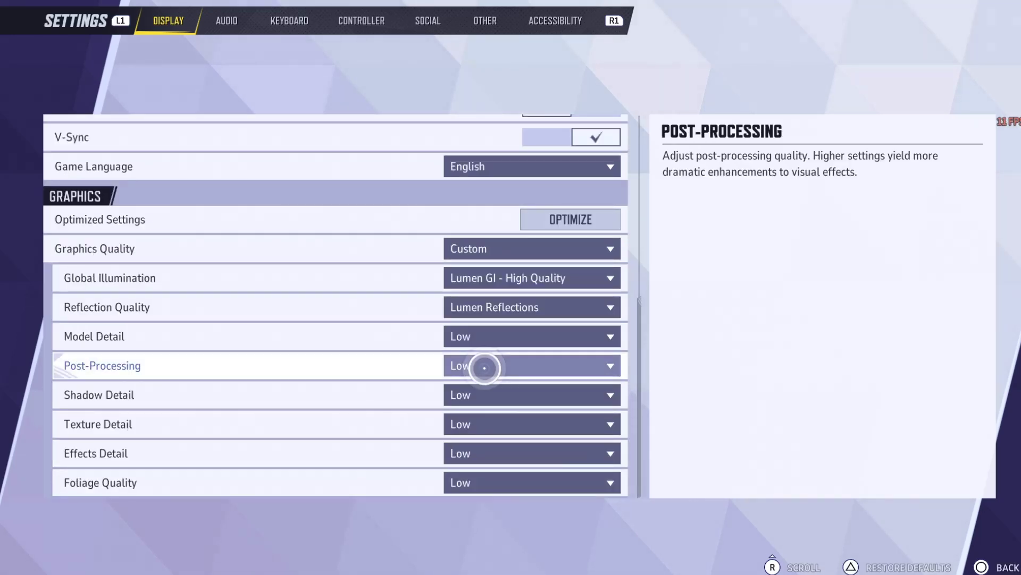
{"action": "scroll", "coordinate": [484, 367], "scroll_direction": "up", "scroll_amount": 5}
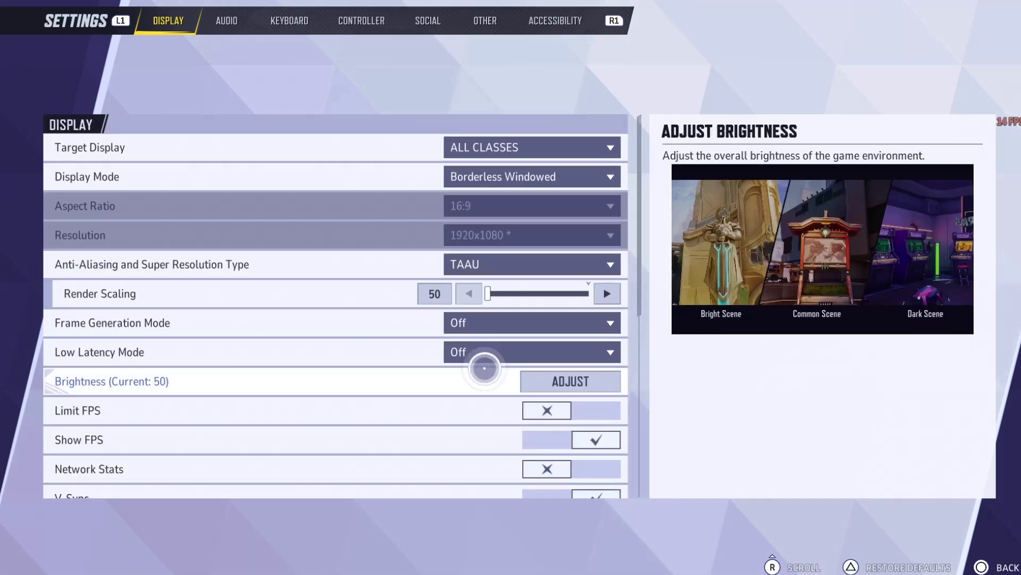
{"action": "scroll", "coordinate": [484, 425], "scroll_direction": "down", "scroll_amount": 5}
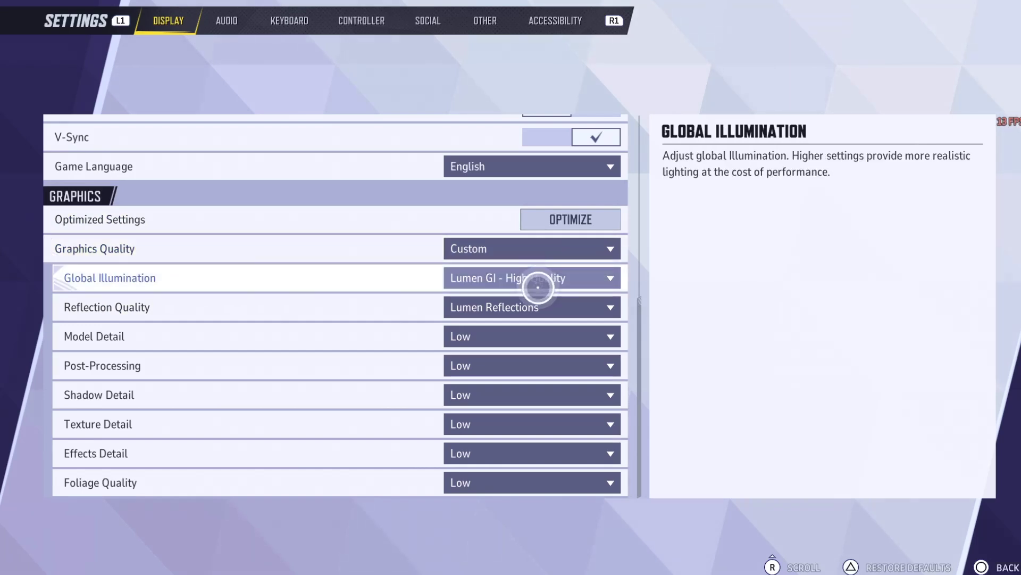
{"action": "left_click", "coordinate": [538, 288]}
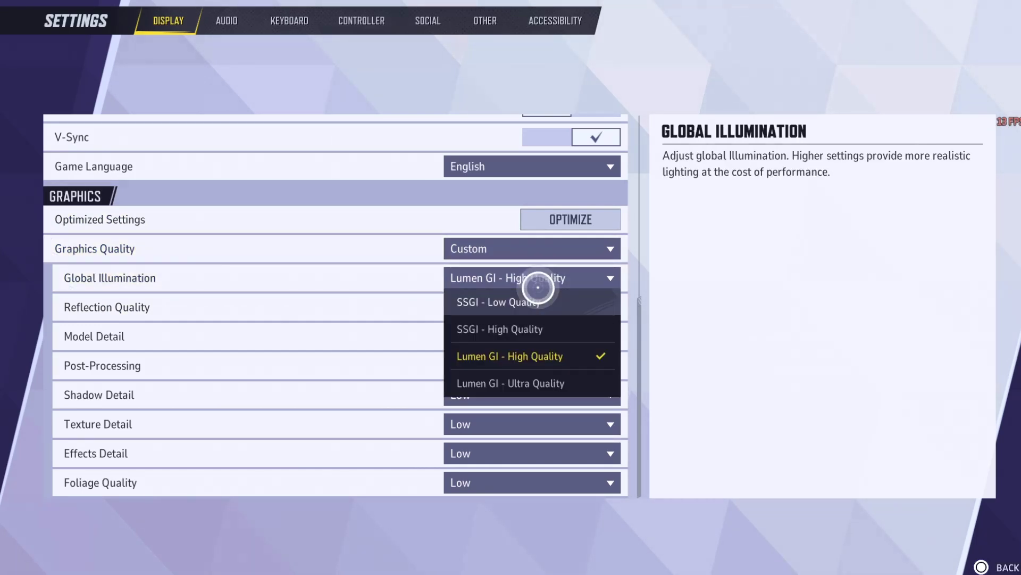
{"action": "left_click", "coordinate": [538, 287]}
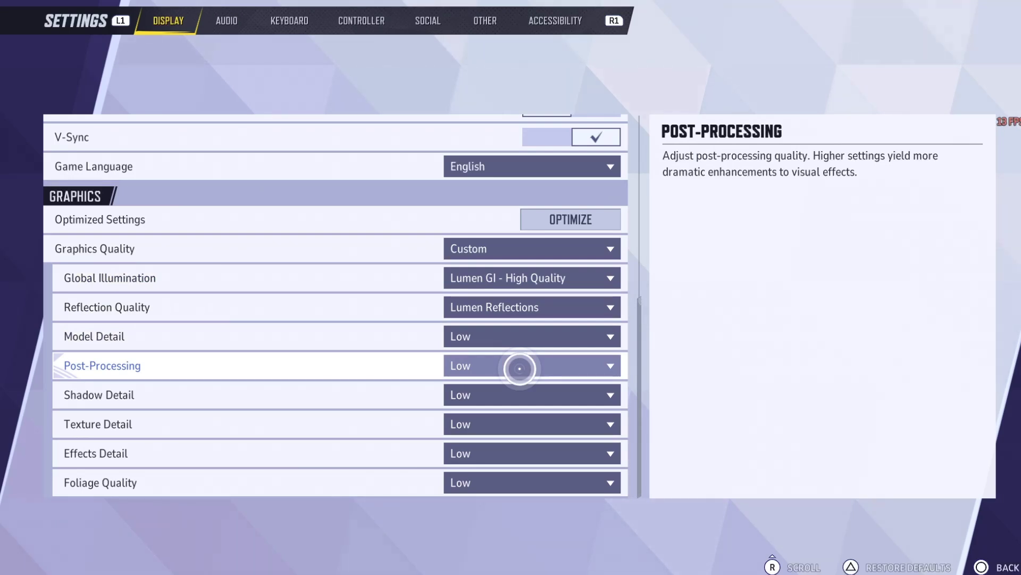
{"action": "scroll", "coordinate": [519, 368], "scroll_direction": "up", "scroll_amount": 10}
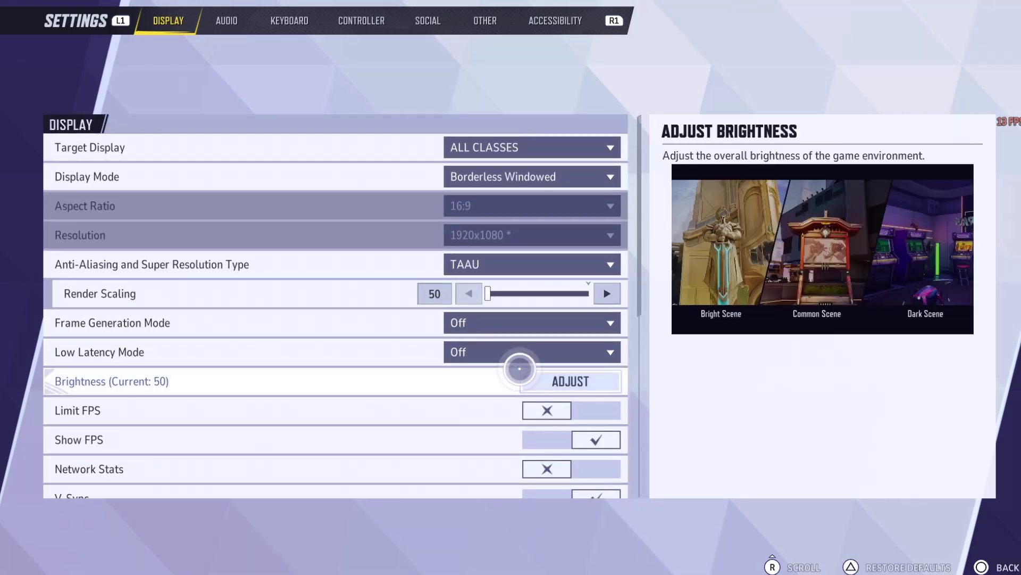
{"action": "key", "text": "Escape"}
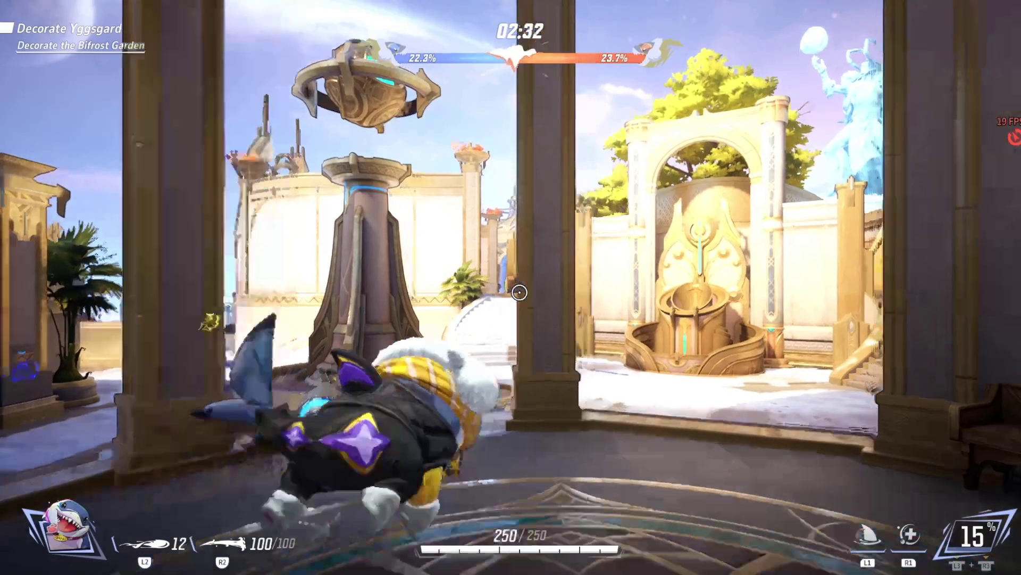
Dive underground as a fin, swim forward, then surface and spray water shots ahead.
{"action": "key", "text": "w"}
{"action": "key", "text": "shift"}
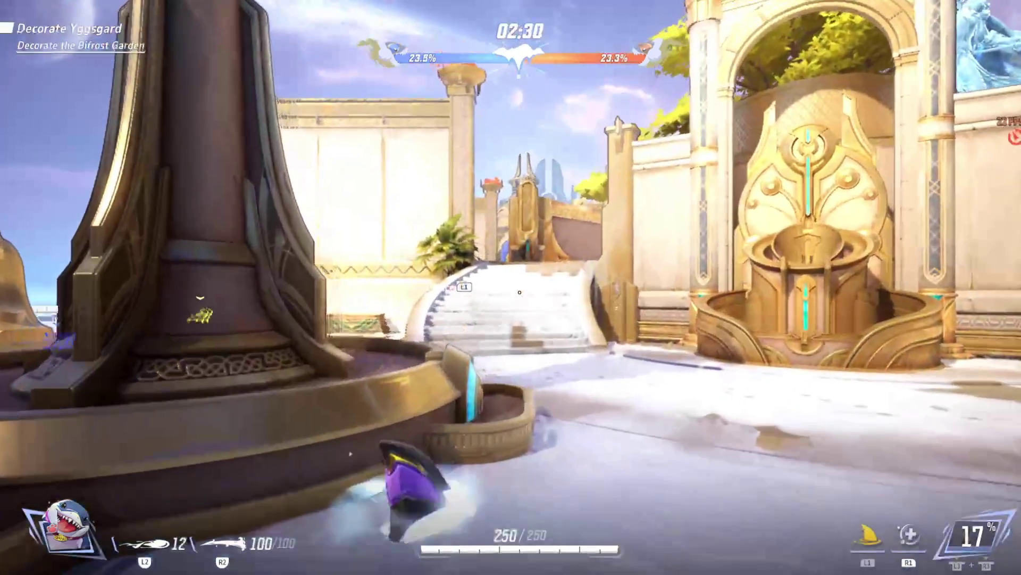
{"action": "right_click", "coordinate": [520, 292]}
{"action": "right_click", "coordinate": [519, 293]}
{"action": "right_click", "coordinate": [520, 292]}
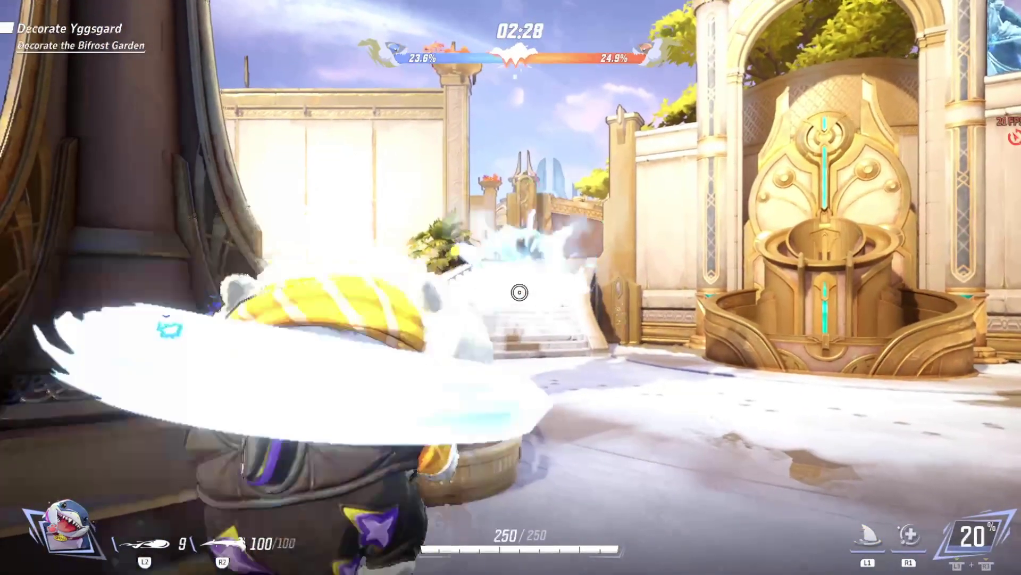
Swim underground to the fountain and fire repeated water shots beside the fountain pillar.
{"action": "key", "text": "w"}
{"action": "key", "text": "shift"}
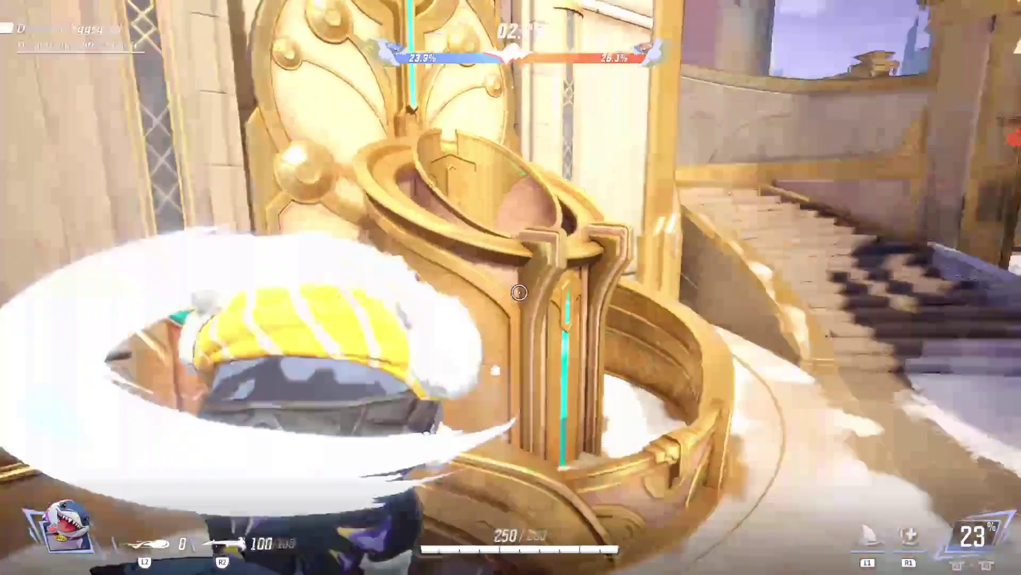
{"action": "right_click", "coordinate": [520, 292]}
{"action": "right_click", "coordinate": [519, 293]}
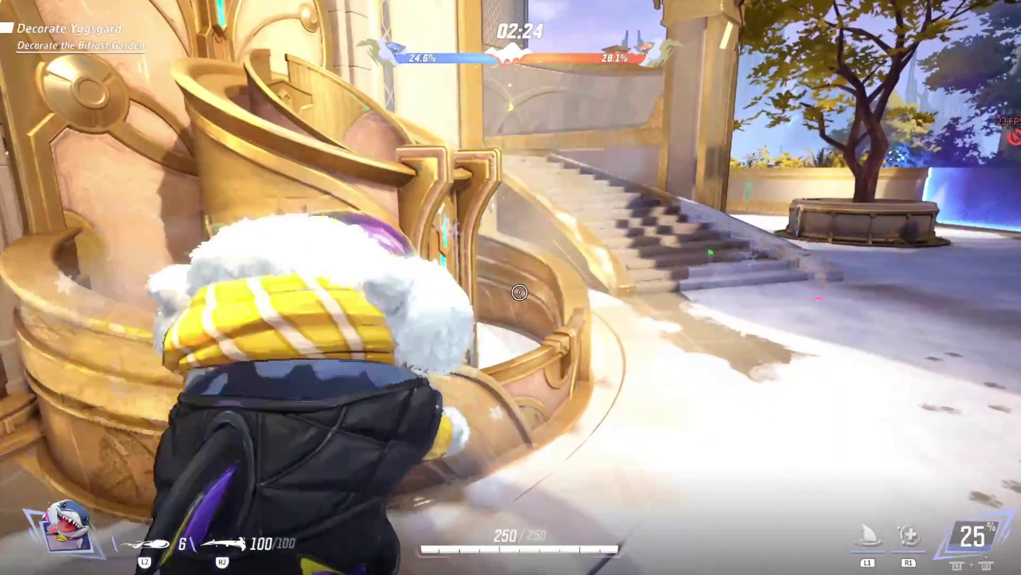
{"action": "right_click", "coordinate": [519, 292]}
{"action": "right_click", "coordinate": [519, 292]}
{"action": "right_click", "coordinate": [519, 292]}
{"action": "right_click", "coordinate": [519, 292]}
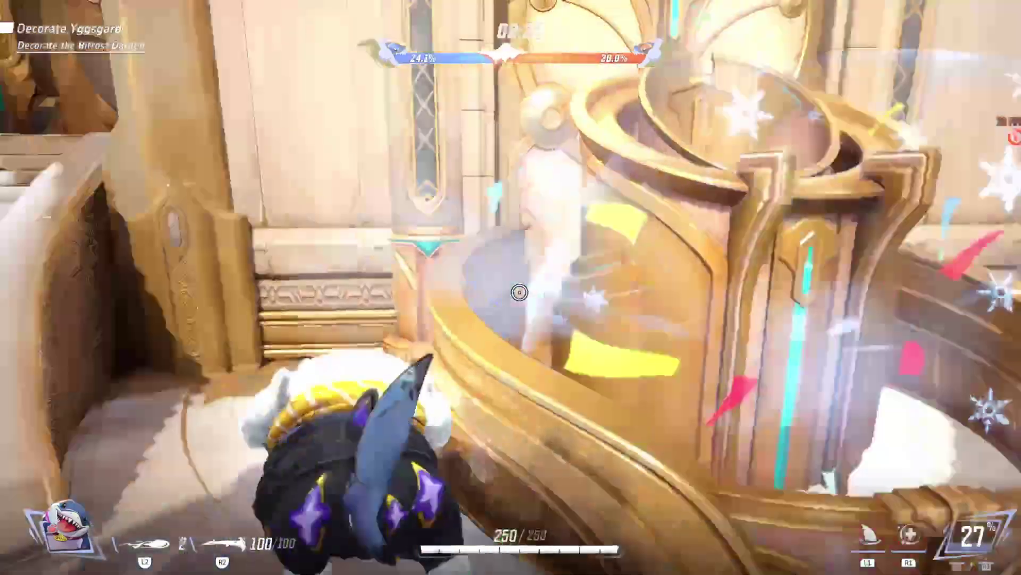
Advance down the stairs into the garden and shoot the enemy atop the pink staircase.
{"action": "key", "text": "w"}
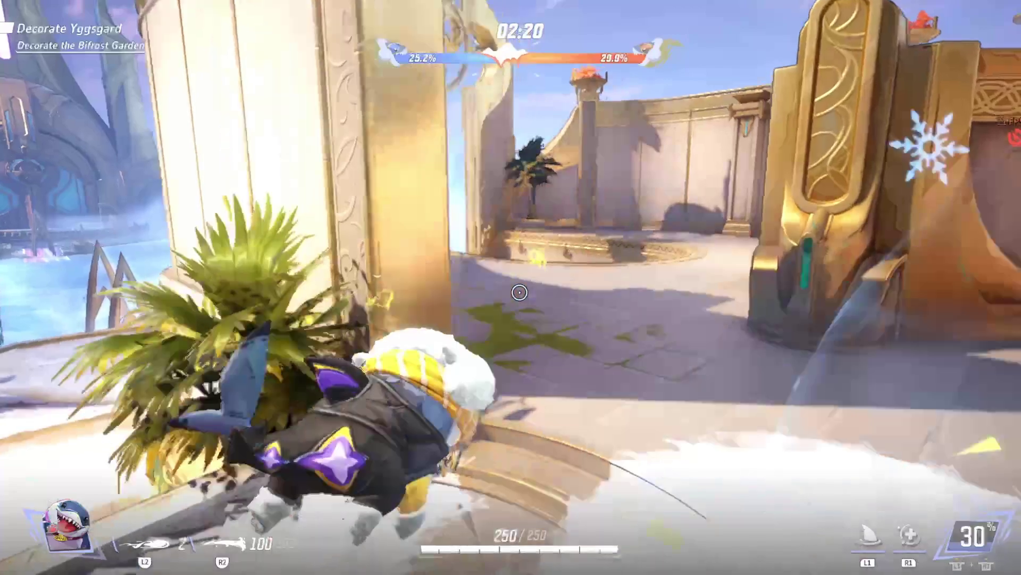
{"action": "key", "text": "w"}
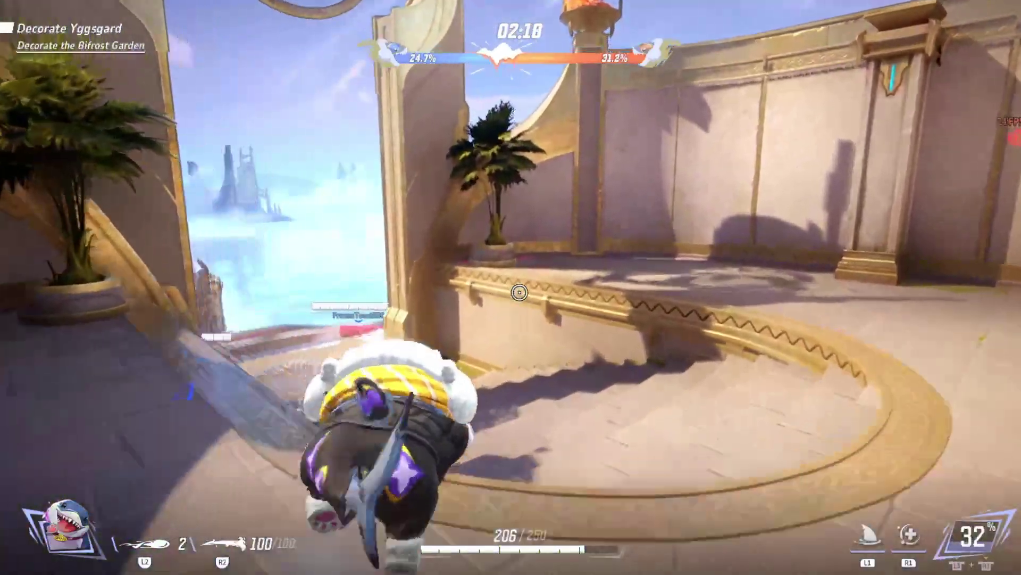
{"action": "key", "text": "w"}
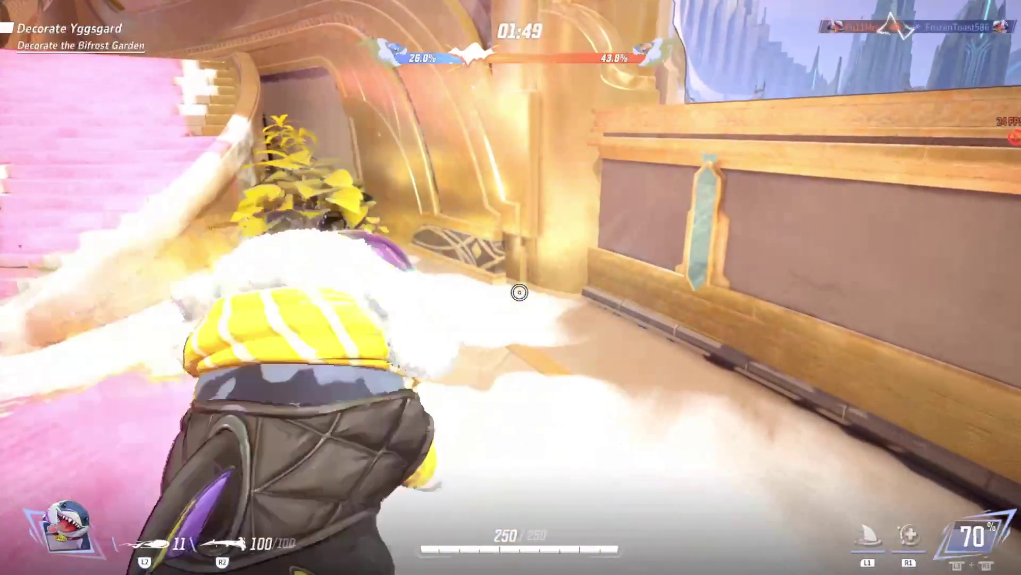
{"action": "right_click", "coordinate": [520, 293]}
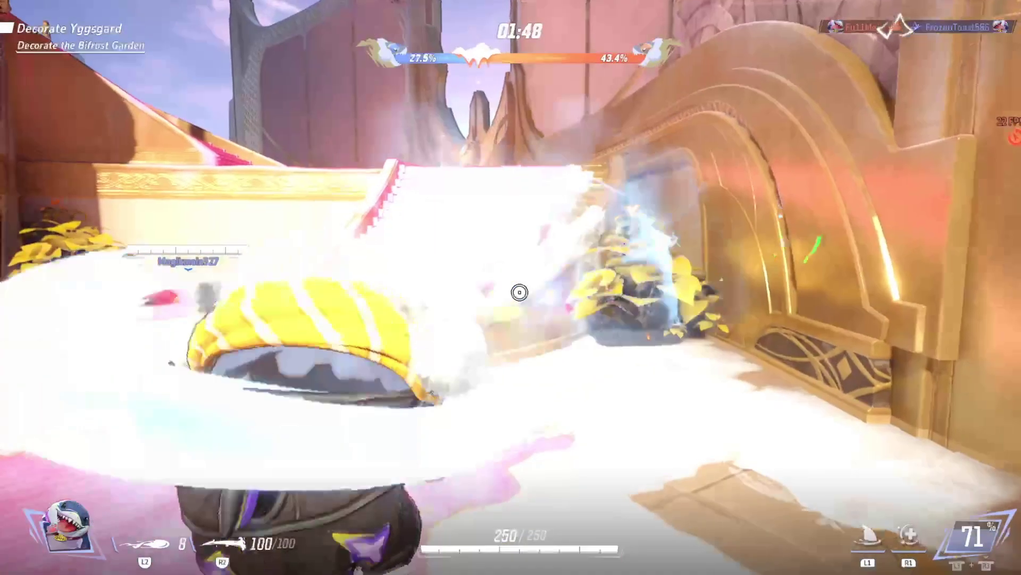
{"action": "right_click", "coordinate": [520, 292]}
{"action": "right_click", "coordinate": [519, 293]}
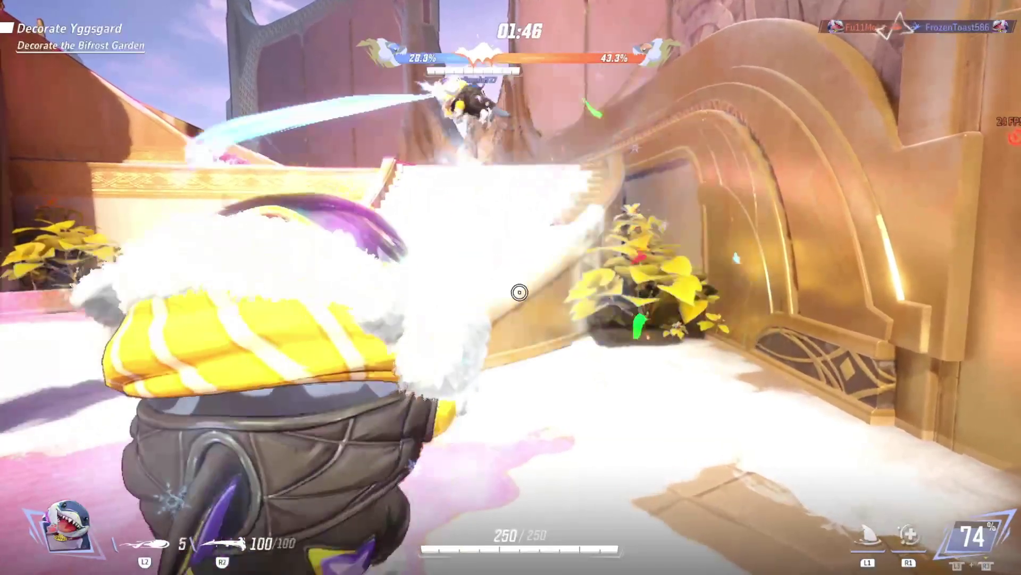